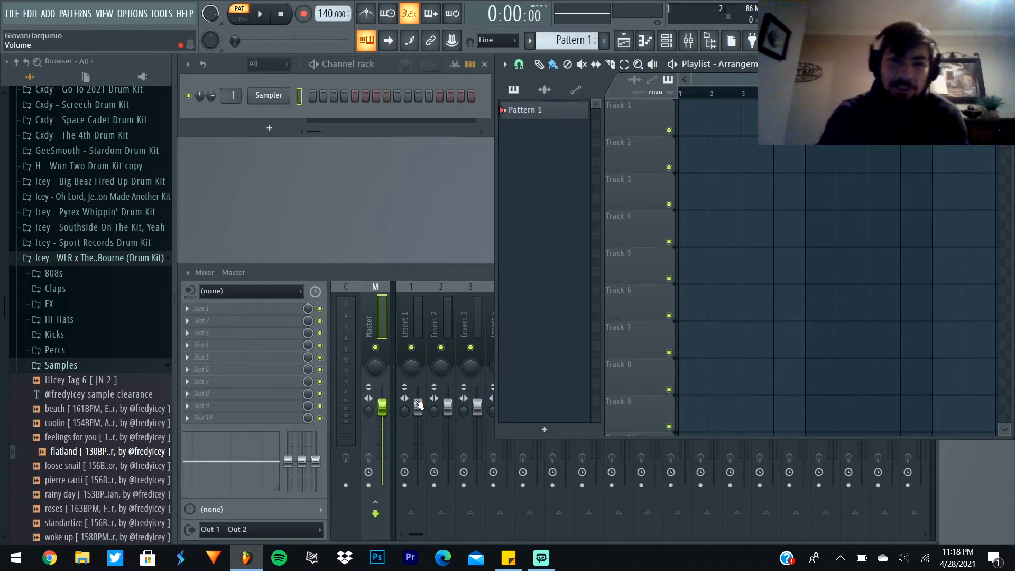
# Step: Collapse the Samples folder and the Icey WLR drum kit folder in the browser
pyautogui.click(102, 367)
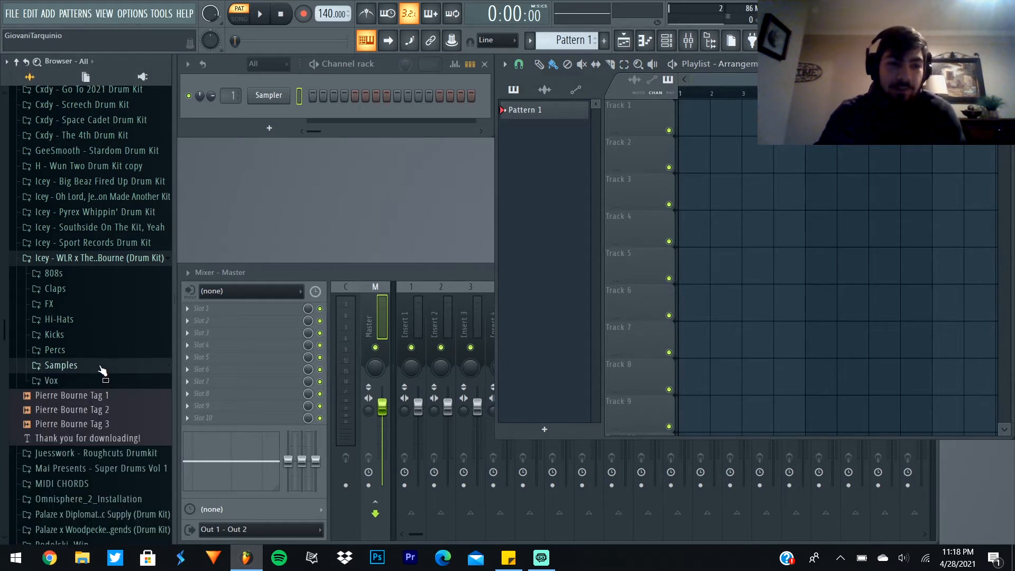
pyautogui.click(111, 258)
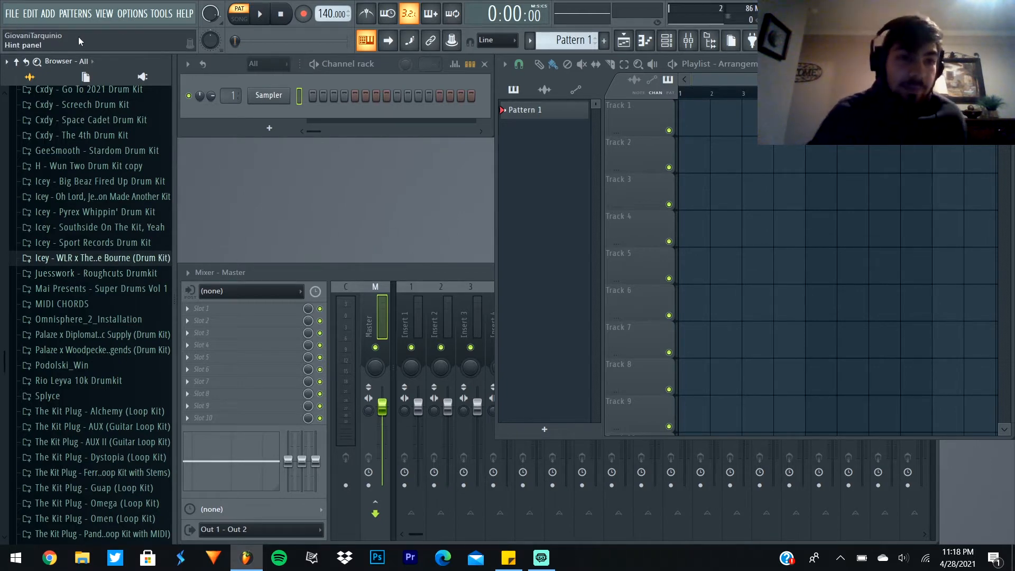
# Step: Start a new project from the minimal "Basic with limiter" template and select the Hat channel
pyautogui.click(12, 16)
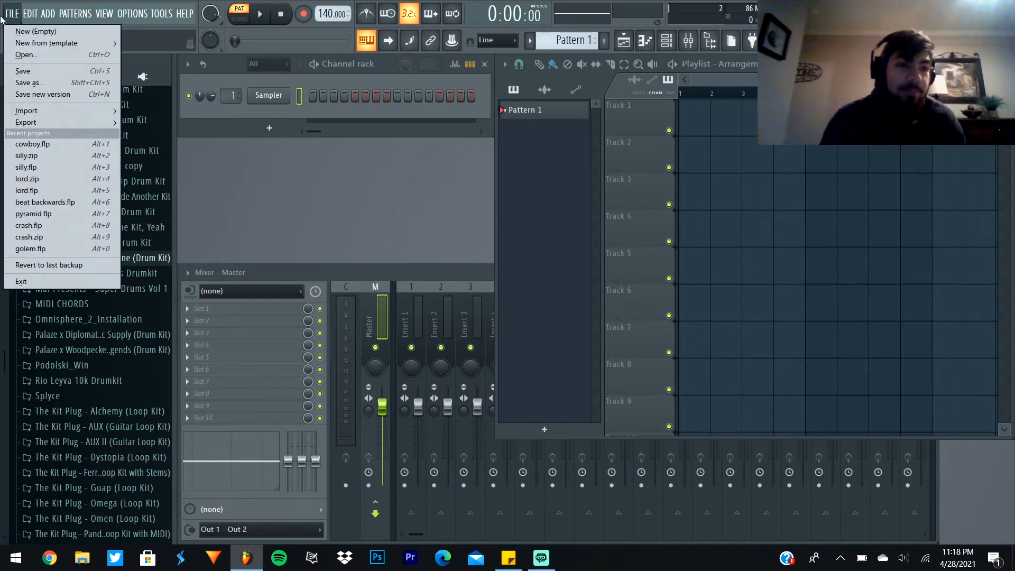
pyautogui.click(19, 18)
pyautogui.click(9, 17)
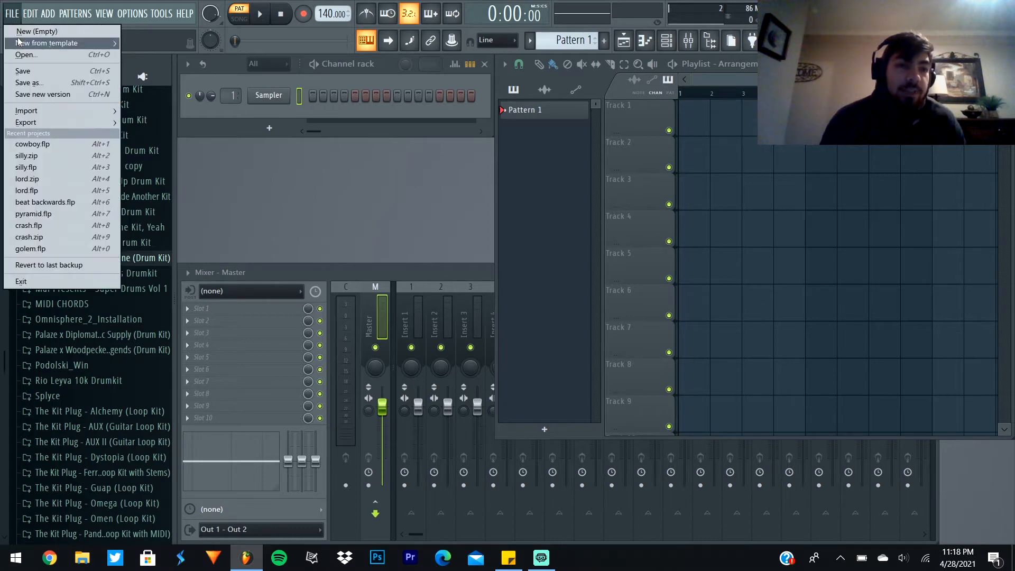
pyautogui.moveTo(23, 43)
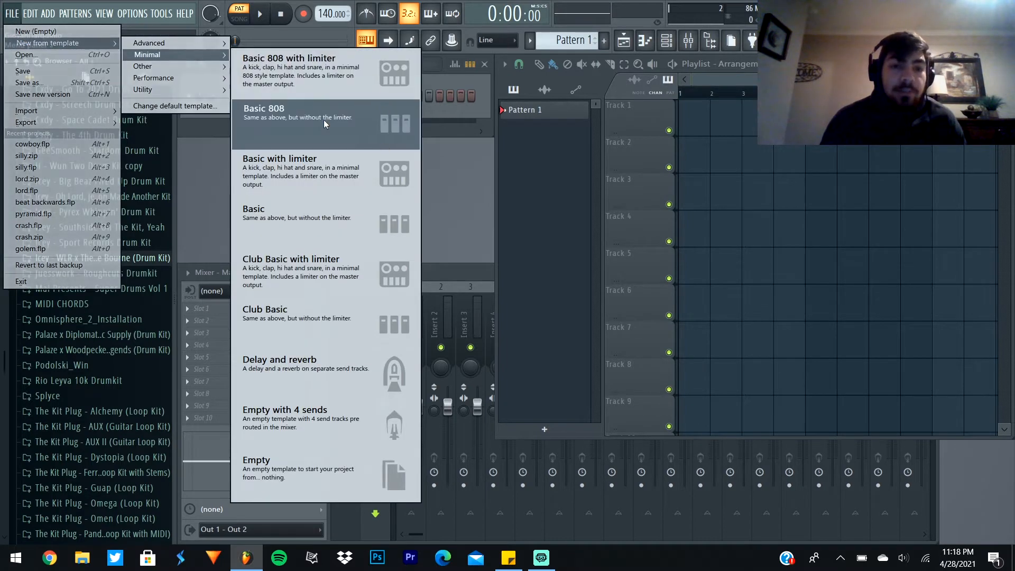
pyautogui.click(318, 172)
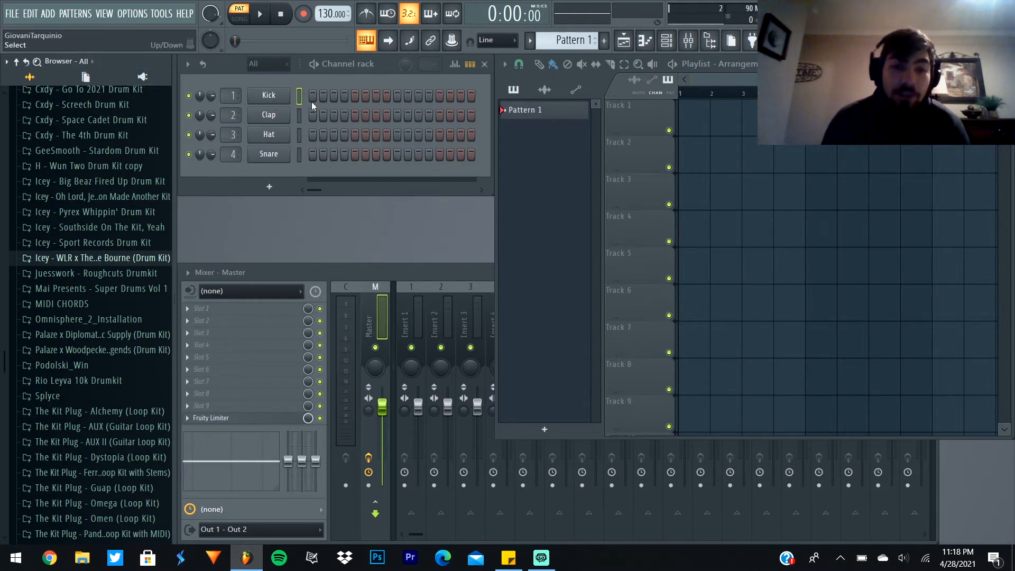
pyautogui.click(299, 96)
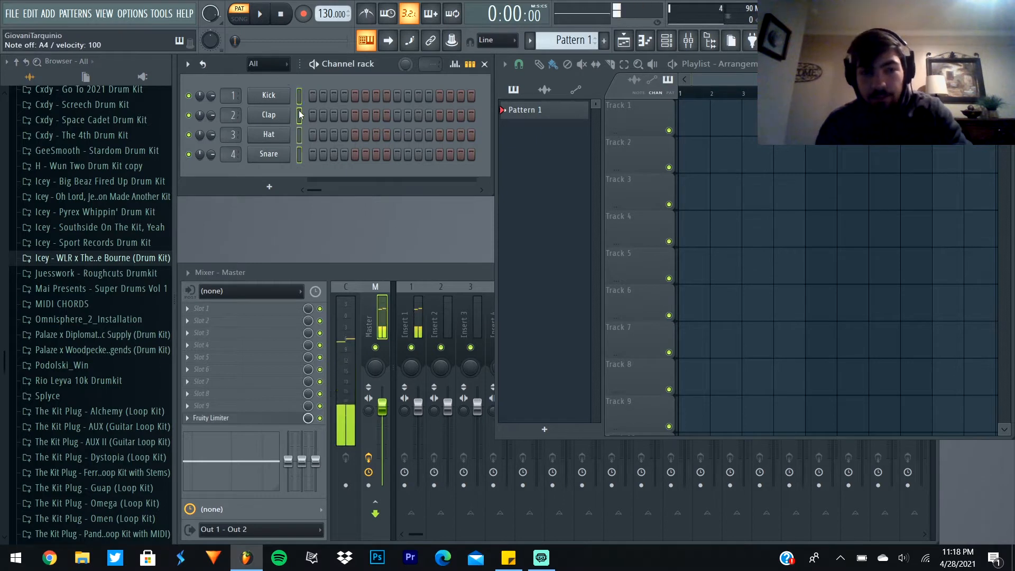
pyautogui.click(300, 136)
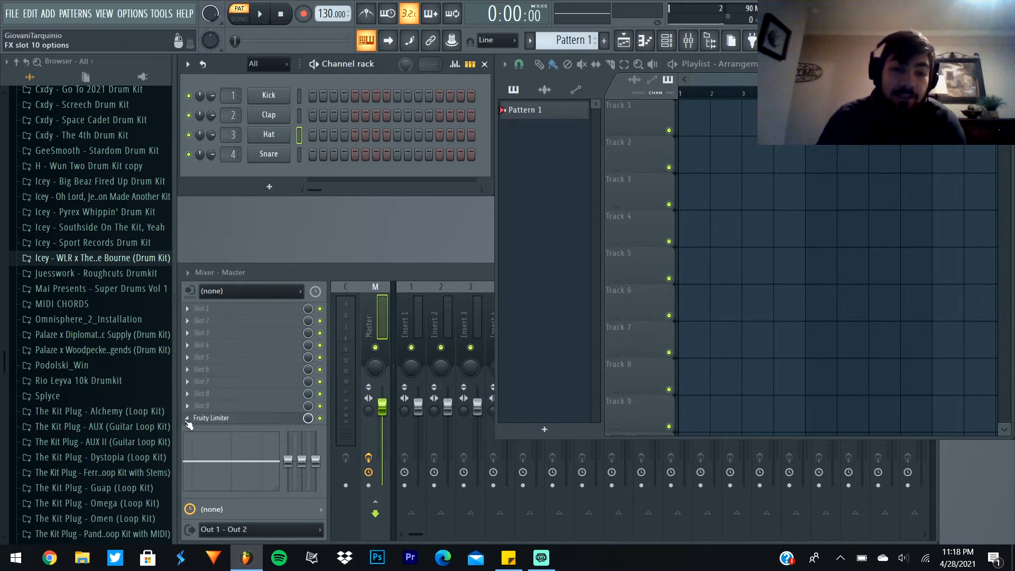
# Step: Delete the Fruity Limiter plugin from the mixer's Master track
pyautogui.click(188, 418)
pyautogui.click(271, 265)
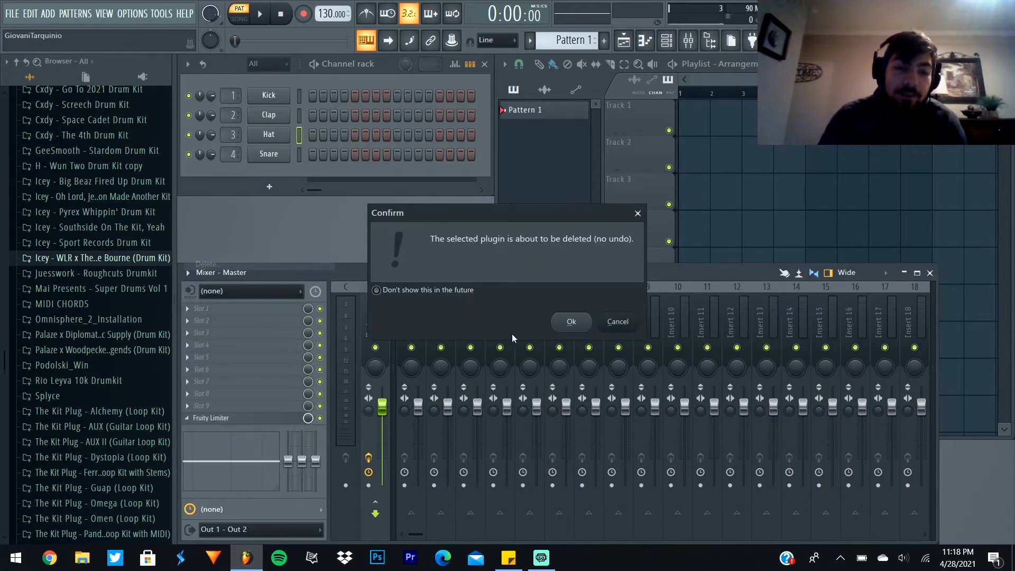
pyautogui.click(567, 329)
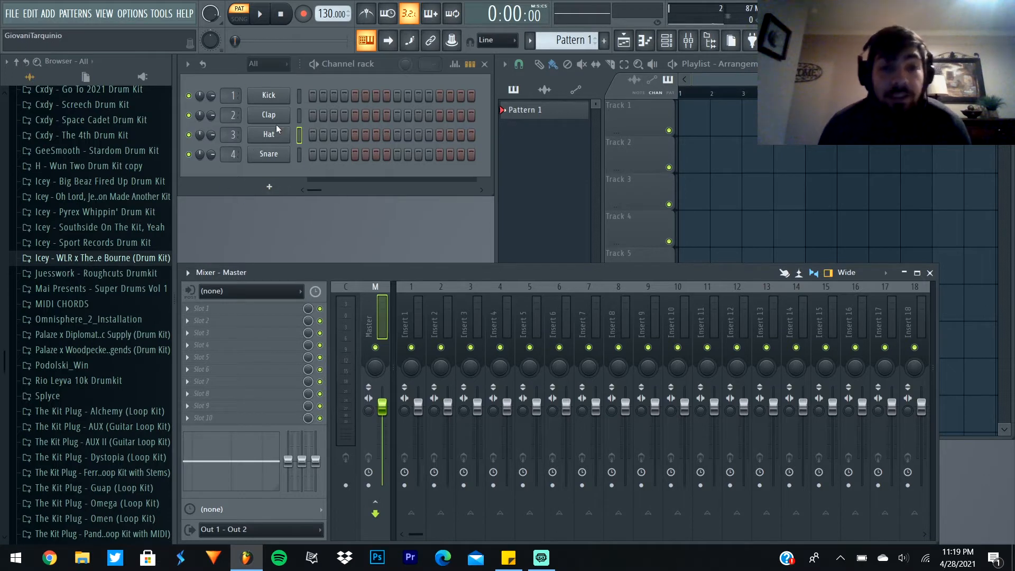
# Step: Start a new project from the minimal Empty template without saving the current one
pyautogui.click(11, 13)
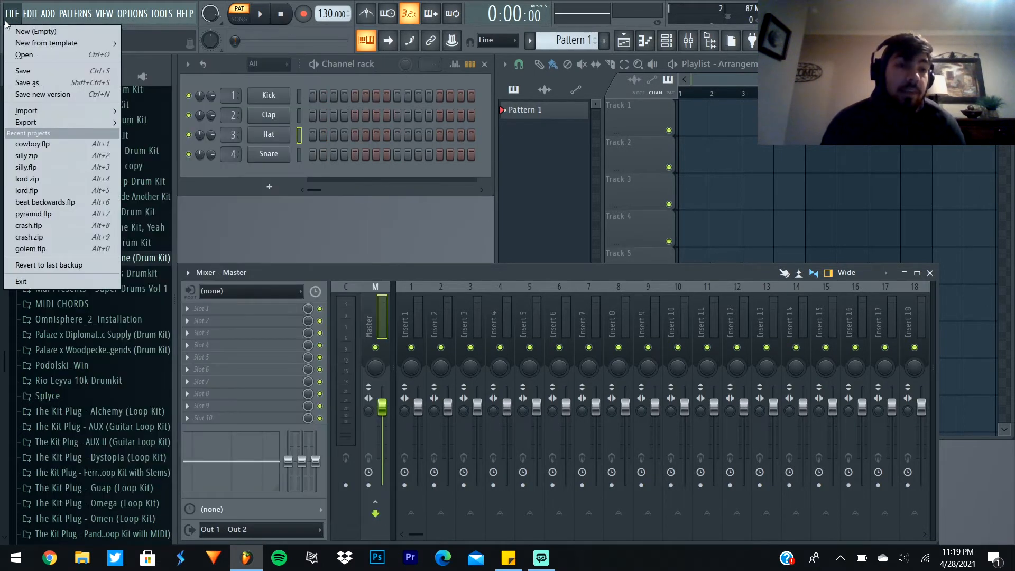
pyautogui.moveTo(34, 45)
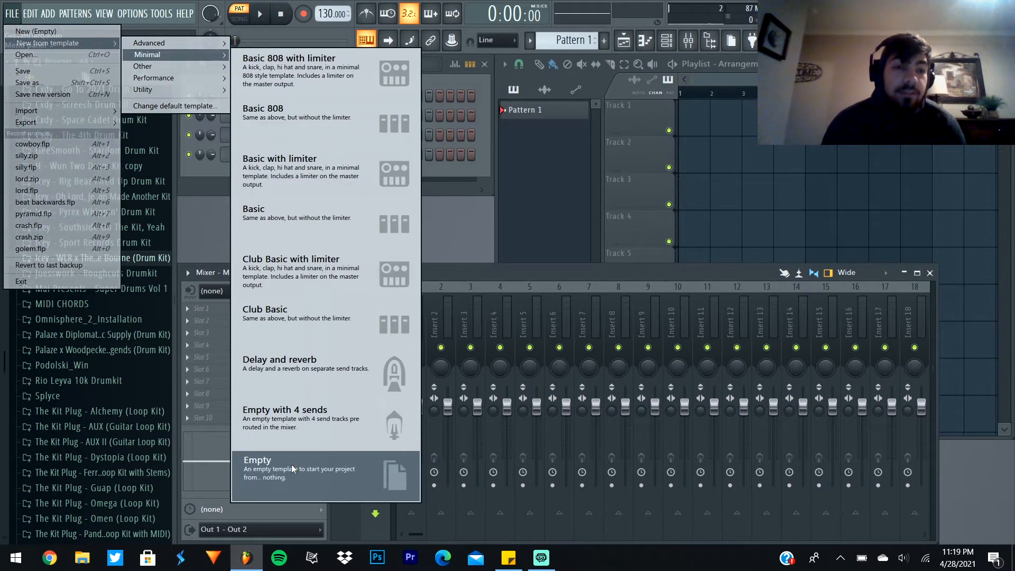
pyautogui.click(298, 472)
pyautogui.click(525, 314)
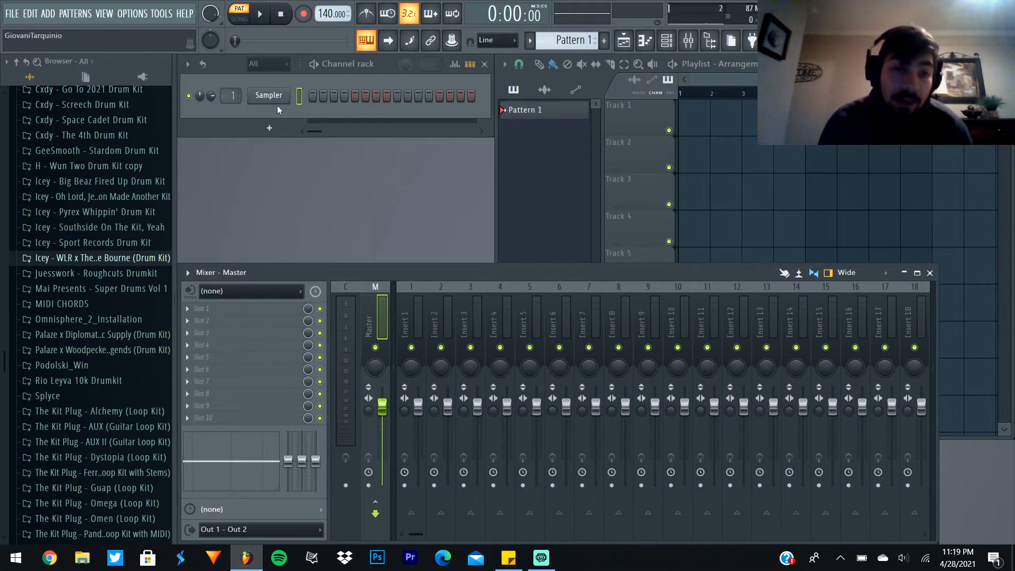
# Step: Load Clap 1 [ common ] from the Icey WLR drum kit into the Sampler channel and collapse the kit folder
pyautogui.click(132, 259)
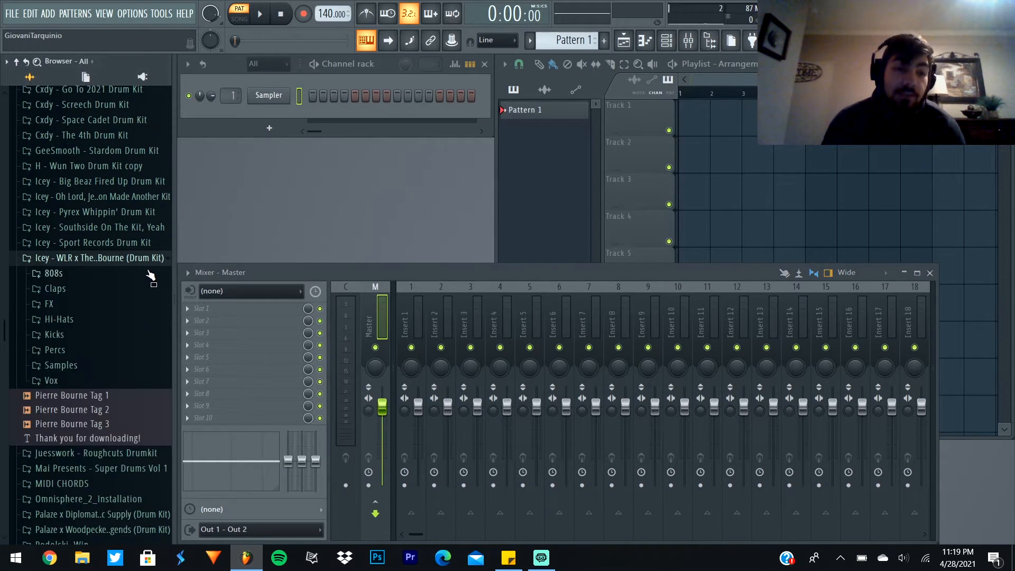
pyautogui.click(100, 289)
pyautogui.moveTo(130, 303); pyautogui.dragTo(312, 98)
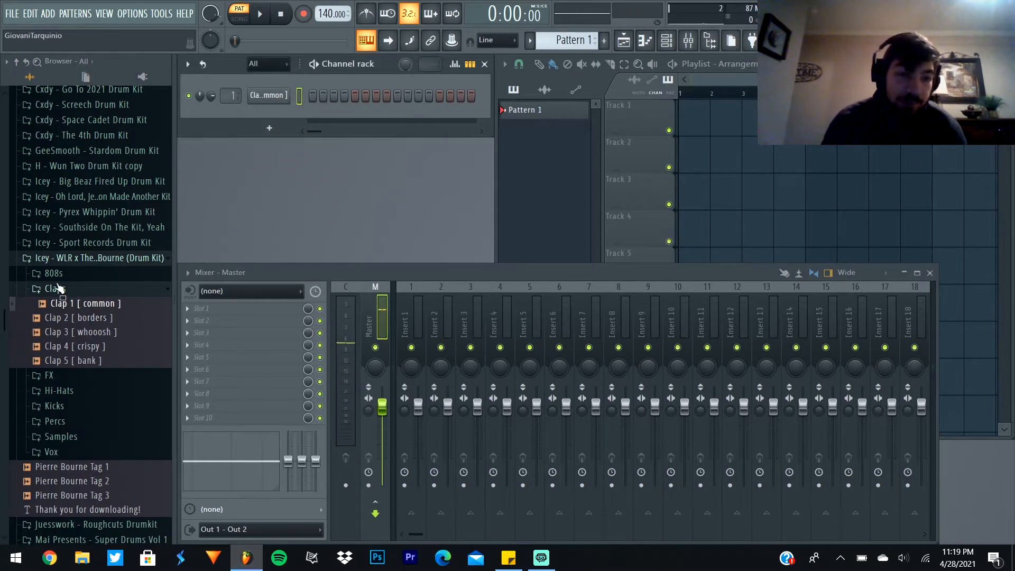
pyautogui.click(95, 258)
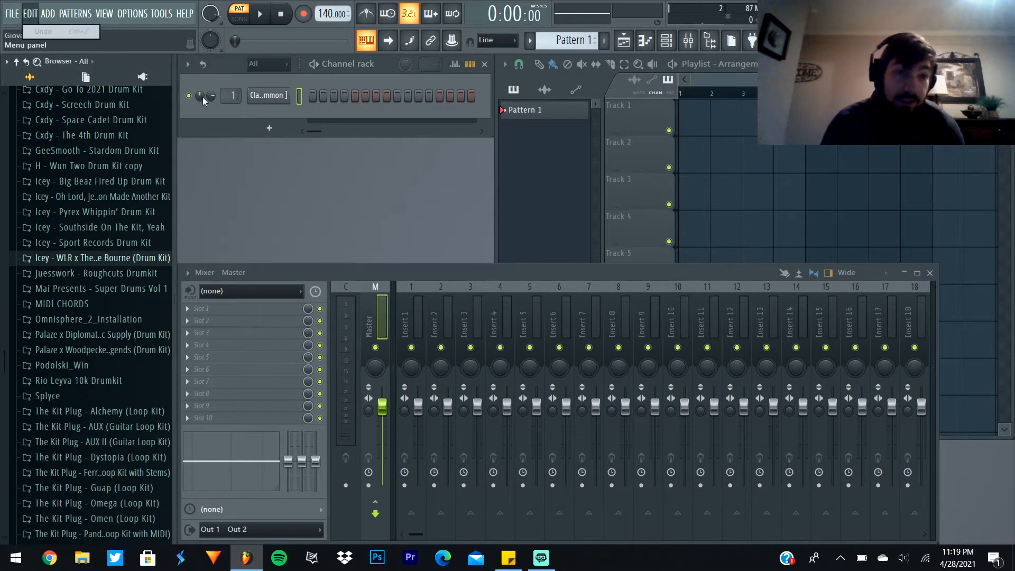
# Step: Discard the project containing the common clap and start again from the minimal Empty template
pyautogui.click(12, 13)
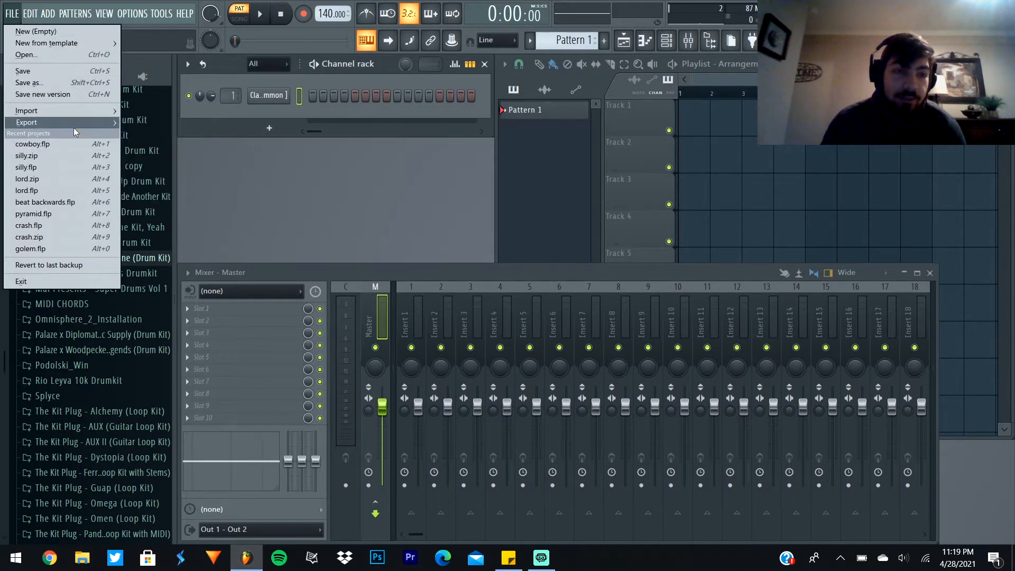
pyautogui.moveTo(74, 124)
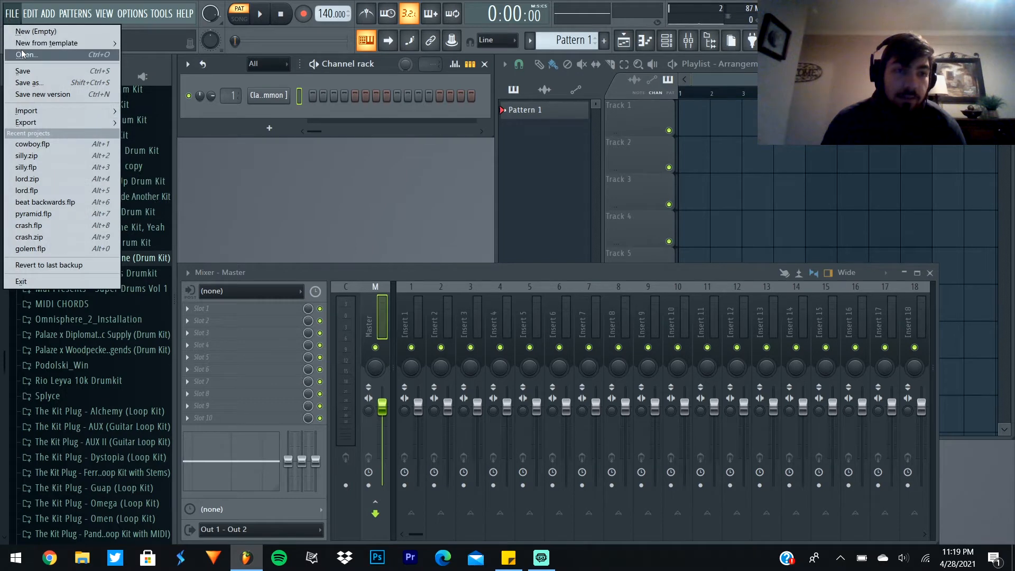
pyautogui.moveTo(64, 43)
pyautogui.moveTo(159, 55)
pyautogui.click(319, 479)
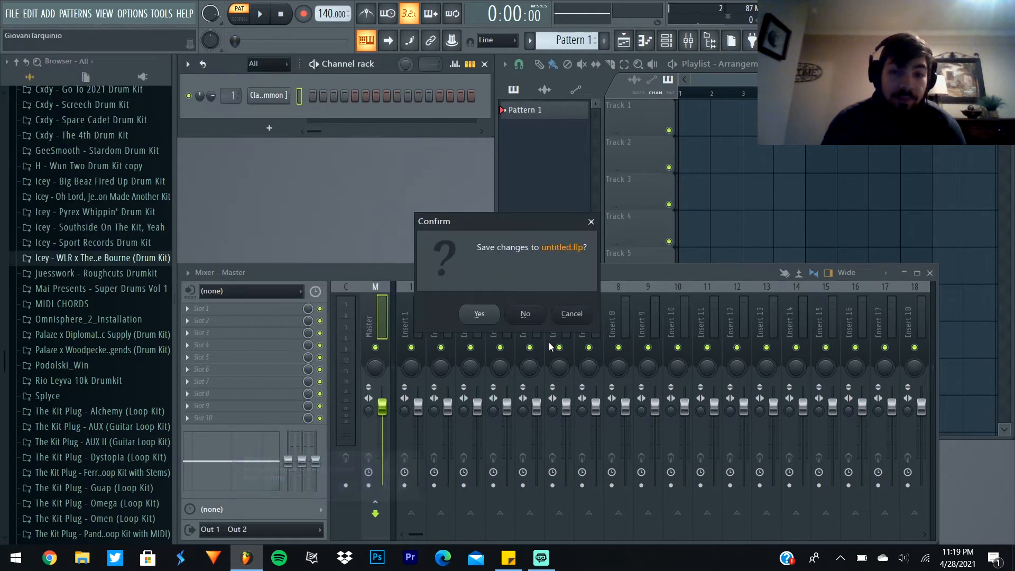
pyautogui.click(523, 313)
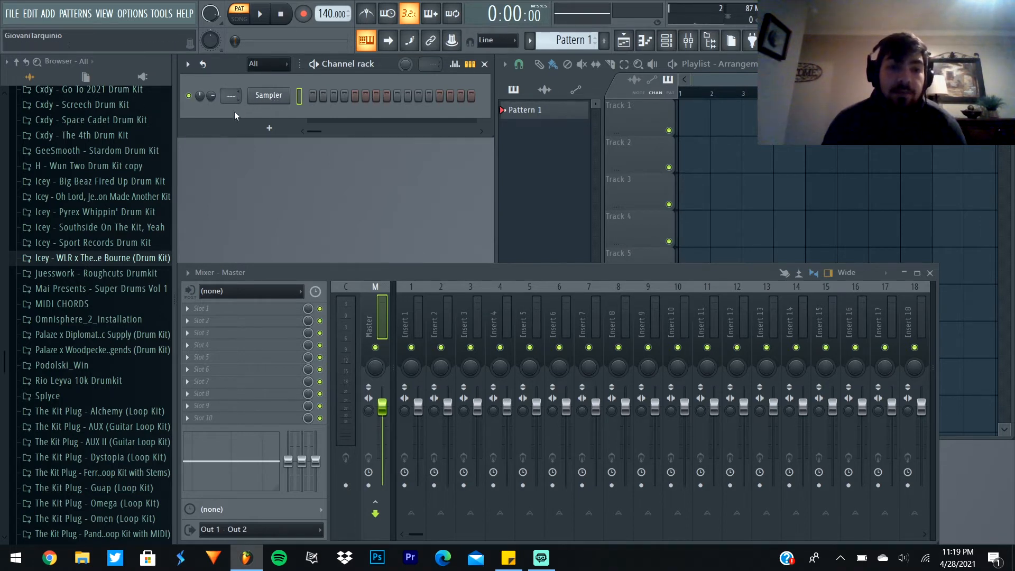
# Step: Stamp a one-bar Minor Natural (Aeolian) scale starting on C5 in the Sampler's piano roll, then close the piano roll
pyautogui.click(646, 42)
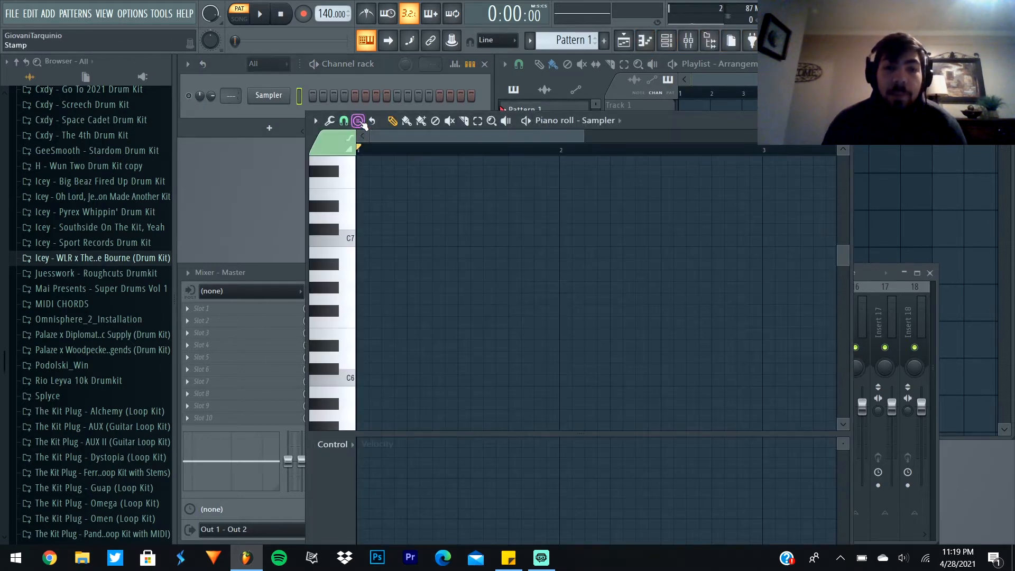
pyautogui.click(359, 122)
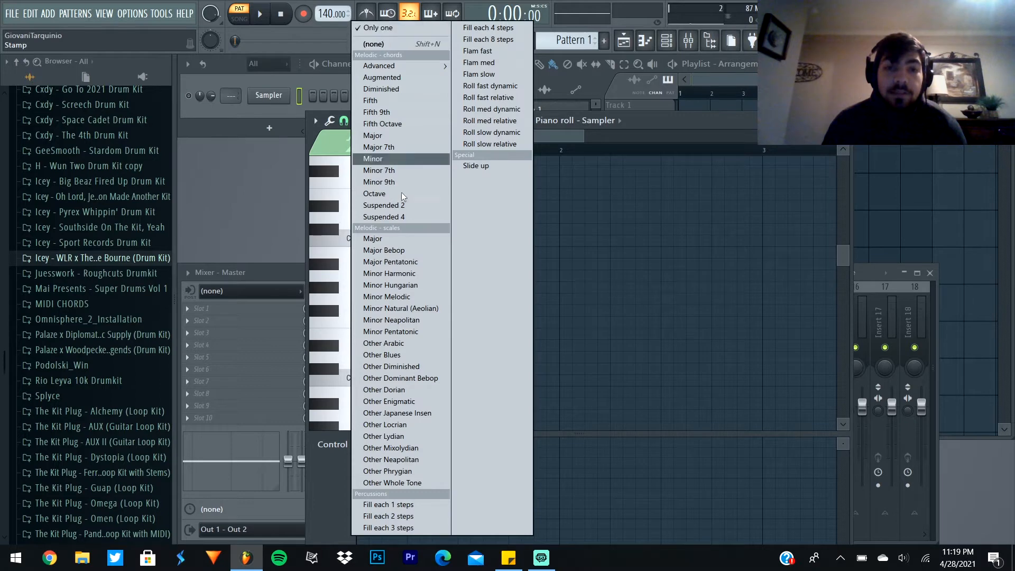
pyautogui.click(414, 310)
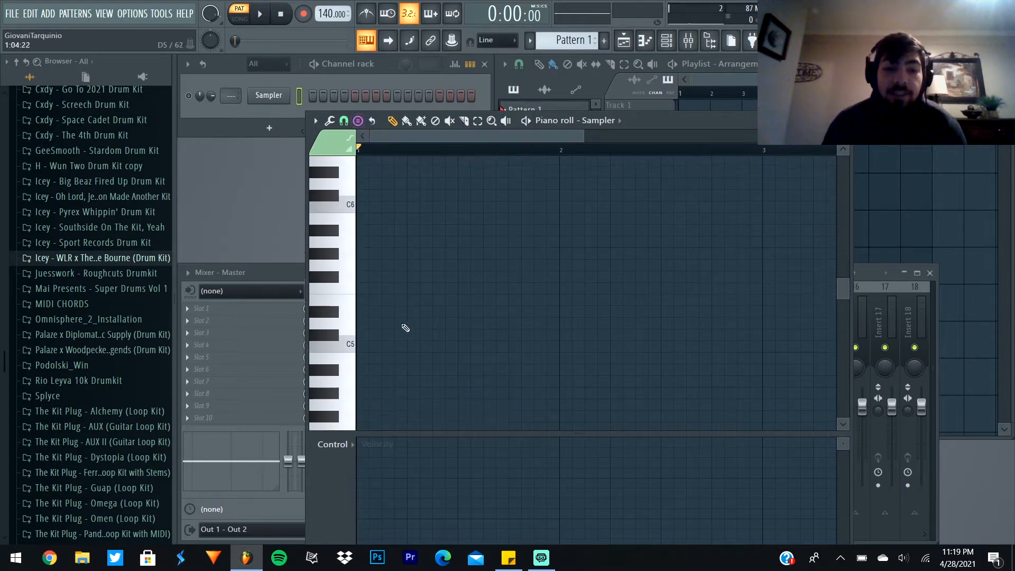
pyautogui.moveTo(391, 347); pyautogui.dragTo(560, 346)
pyautogui.click(713, 260)
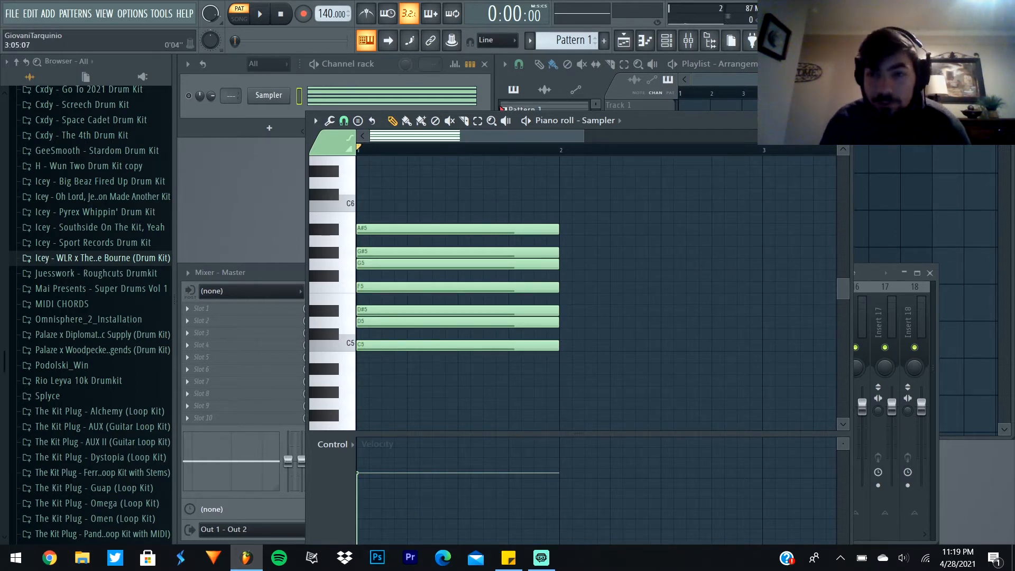
pyautogui.click(841, 121)
pyautogui.click(11, 13)
pyautogui.moveTo(37, 47)
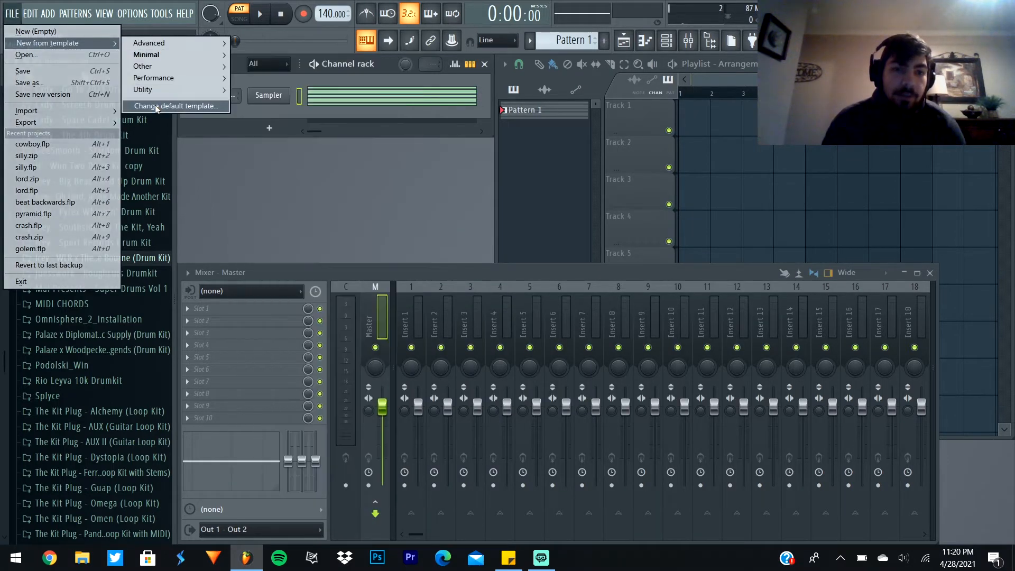
pyautogui.click(155, 105)
pyautogui.press('Escape')
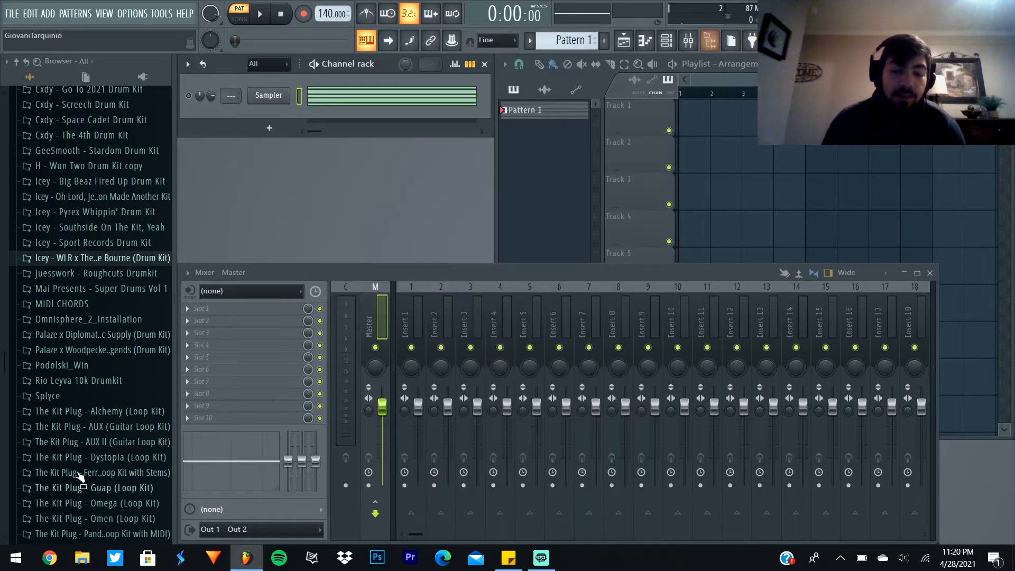
pyautogui.click(8, 13)
pyautogui.click(375, 233)
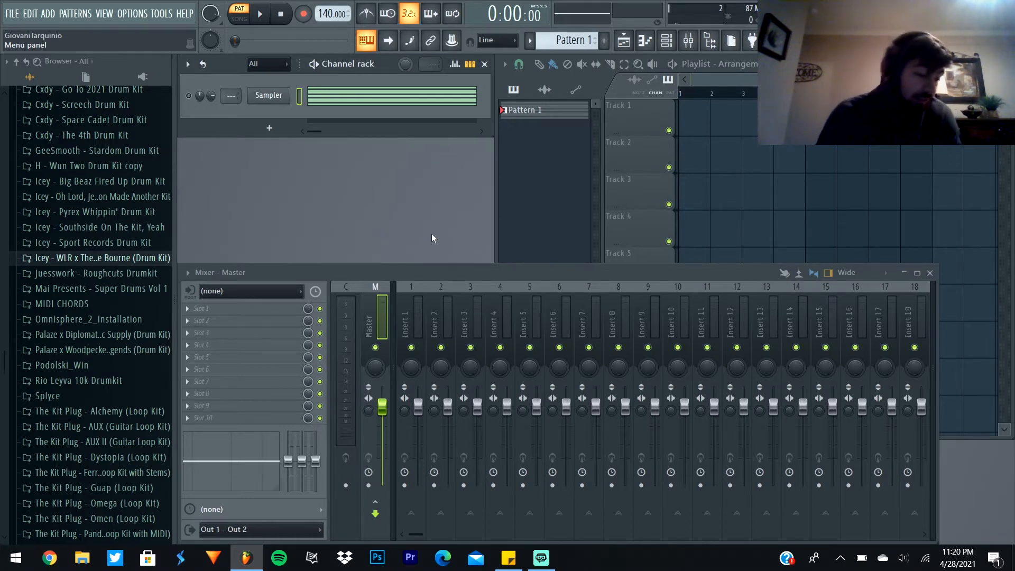
# Step: Discard the project with the stamped scale and create a fresh one from the minimal Empty template
pyautogui.click(10, 14)
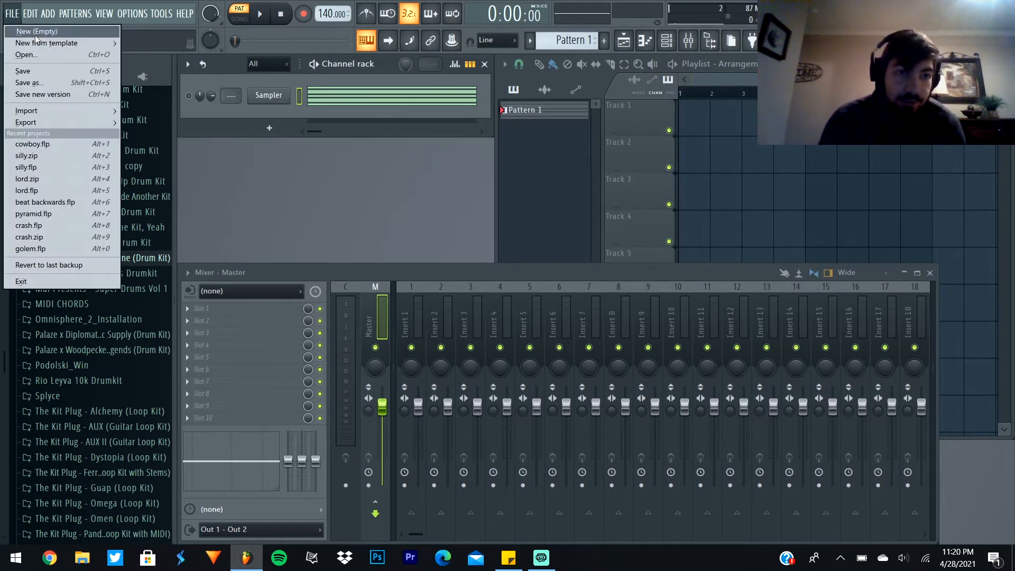
pyautogui.moveTo(63, 43)
pyautogui.moveTo(159, 54)
pyautogui.click(311, 474)
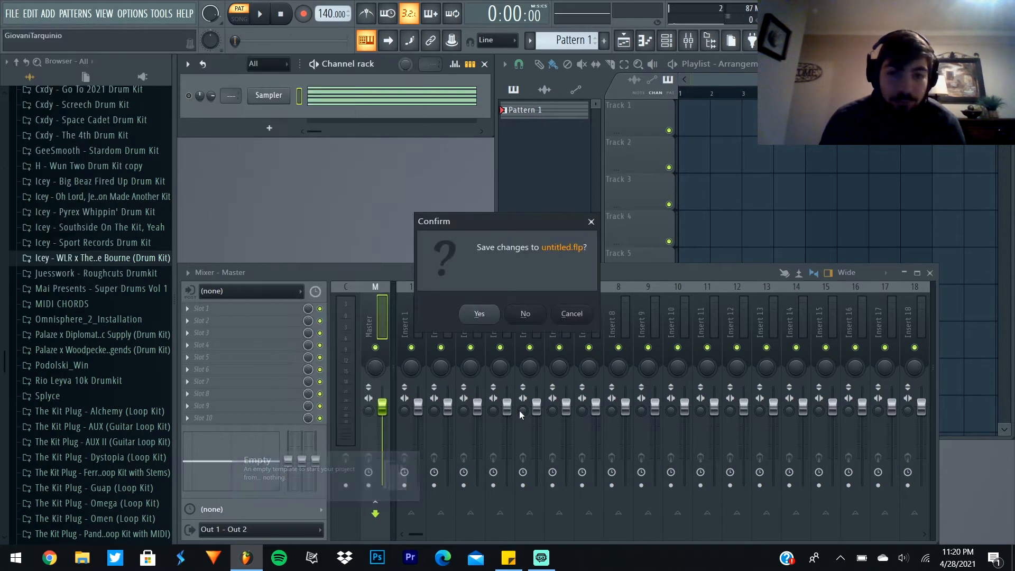
pyautogui.click(521, 315)
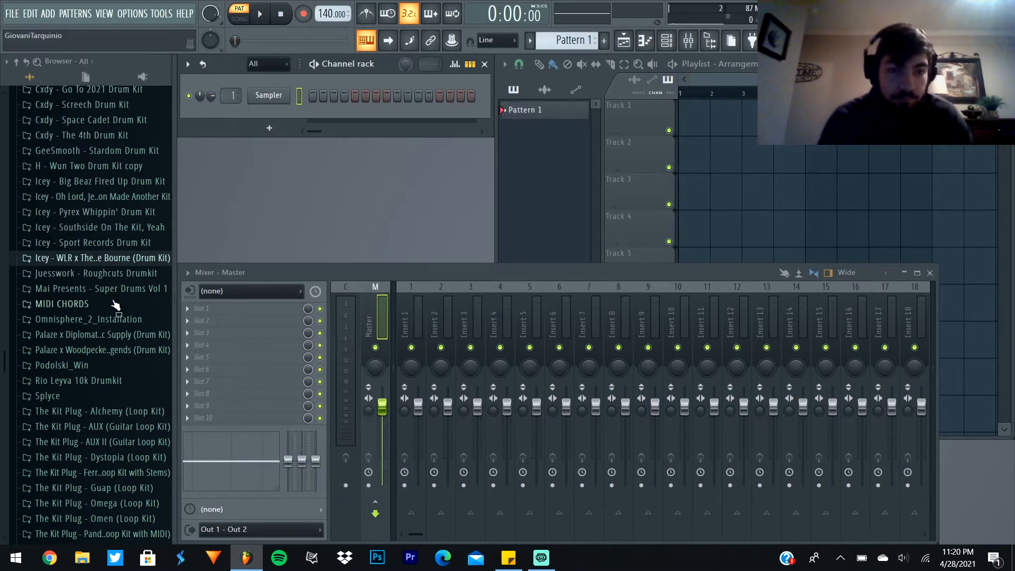
pyautogui.scroll(10, 113, 298)
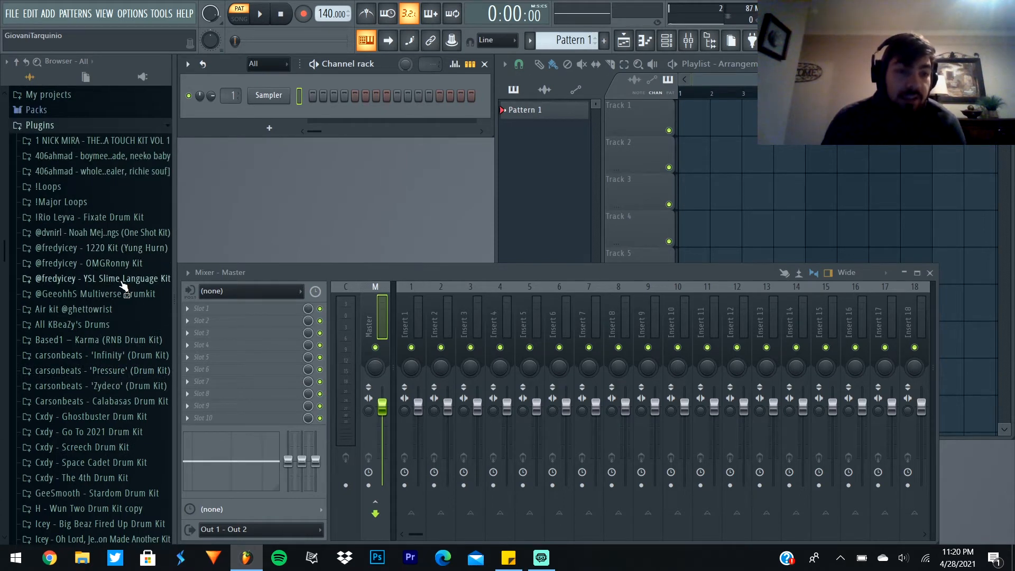
pyautogui.click(123, 278)
pyautogui.click(121, 324)
pyautogui.scroll(-4, 125, 127)
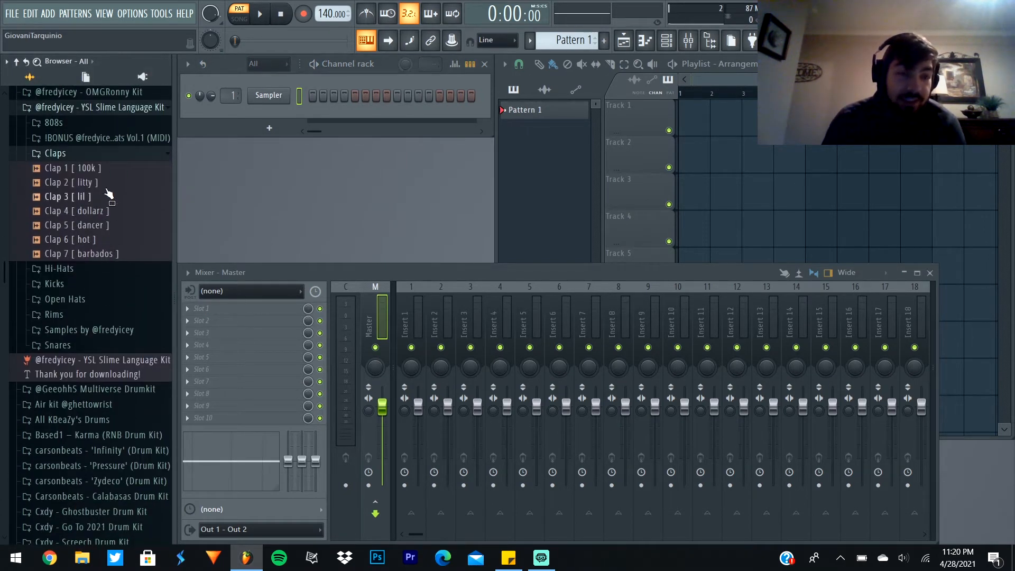
pyautogui.moveTo(96, 169); pyautogui.dragTo(268, 98)
pyautogui.click(108, 154)
# Step: Add Hi-Hat 1 [ tricks ] from the same kit as a new channel and open its piano roll
pyautogui.click(106, 170)
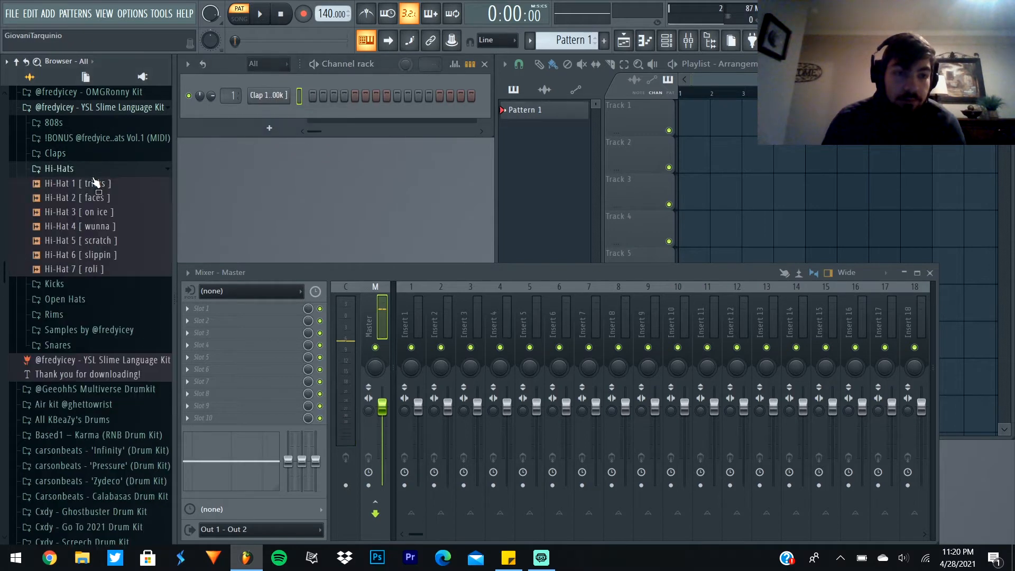
pyautogui.moveTo(80, 183); pyautogui.dragTo(264, 123)
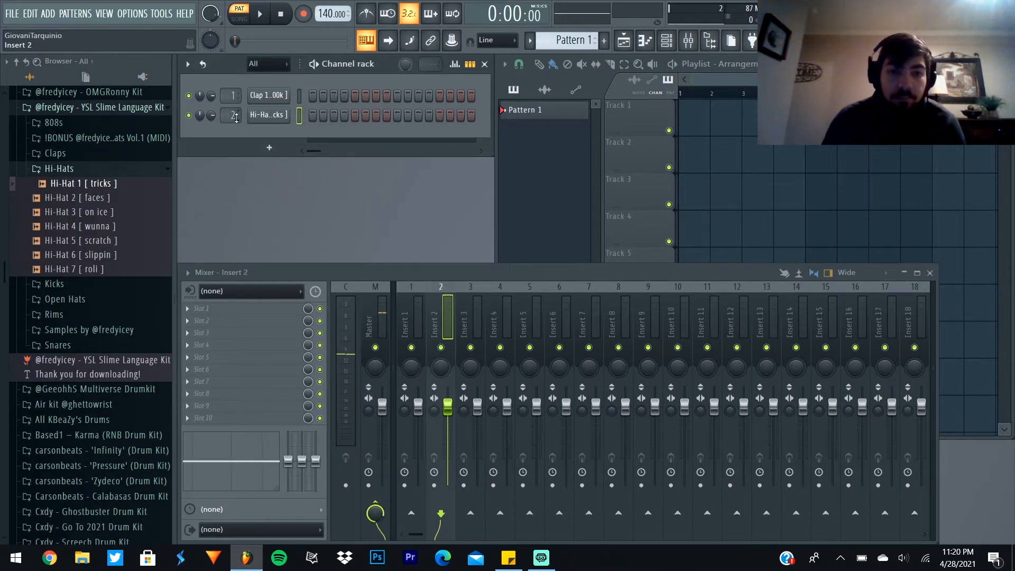
pyautogui.click(624, 40)
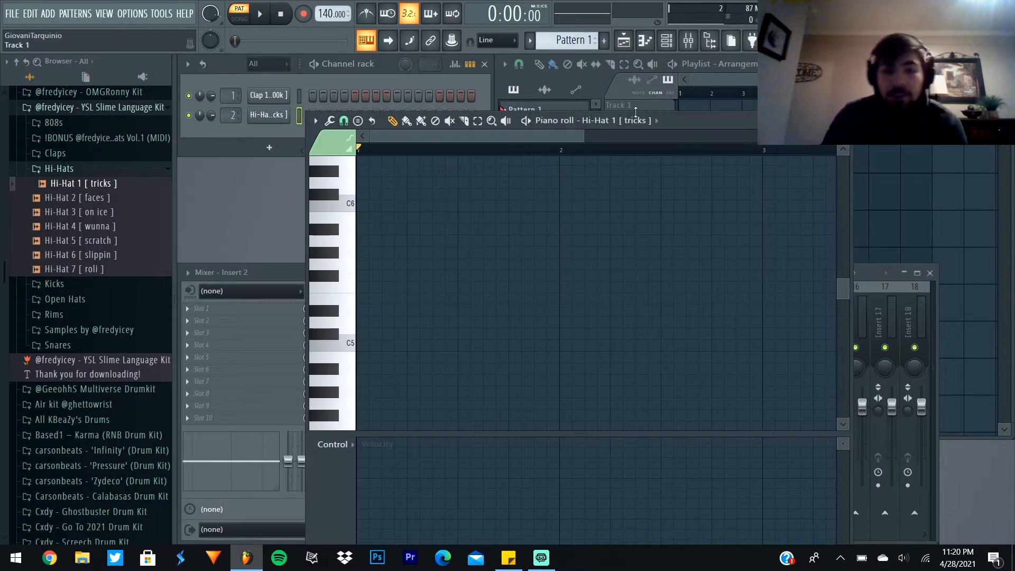
# Step: Switch the piano roll to the Clap 1 [ 100k ] channel with the C5 row in view
pyautogui.click(633, 121)
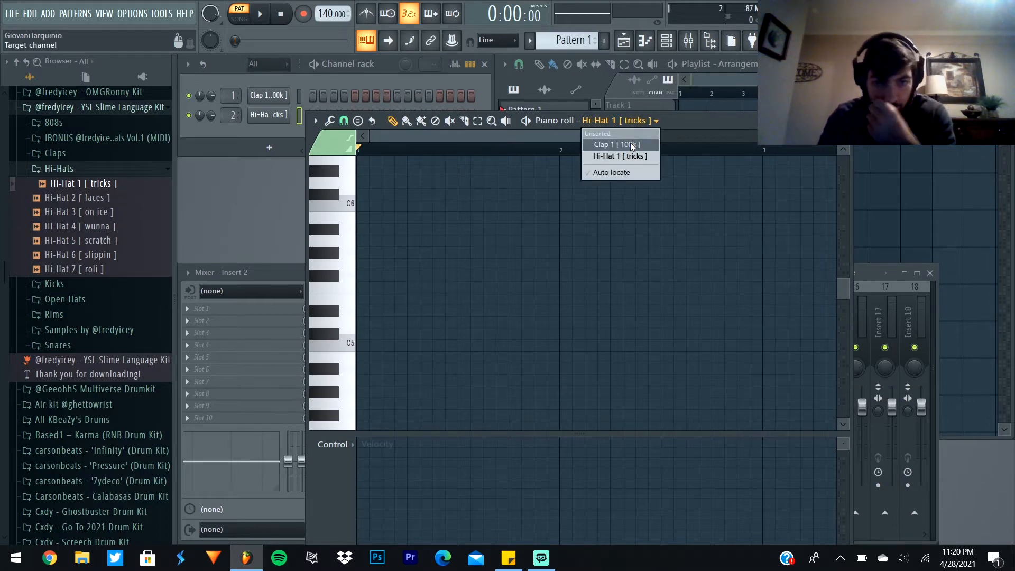
pyautogui.click(632, 145)
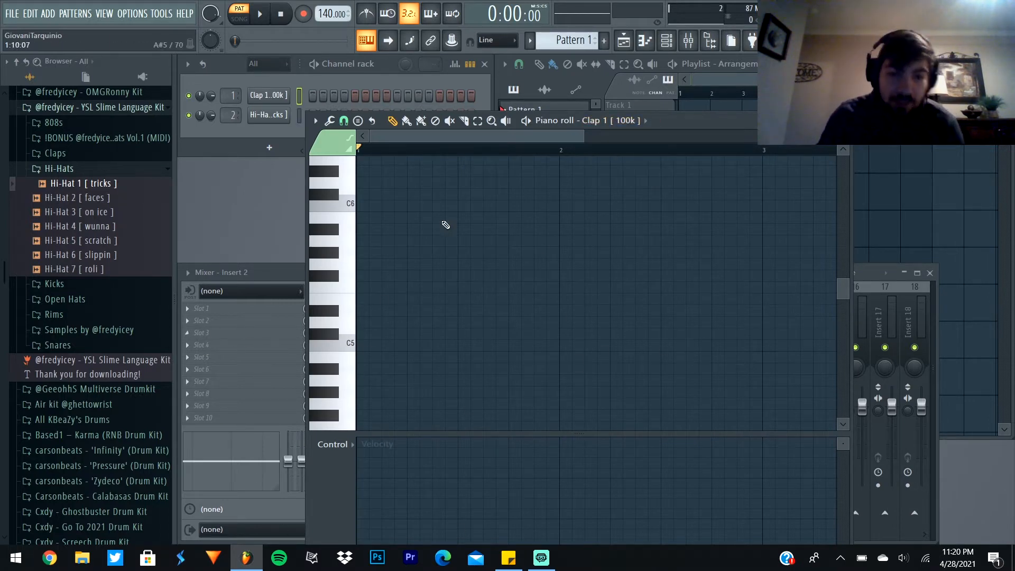
pyautogui.scroll(-3, 553, 283)
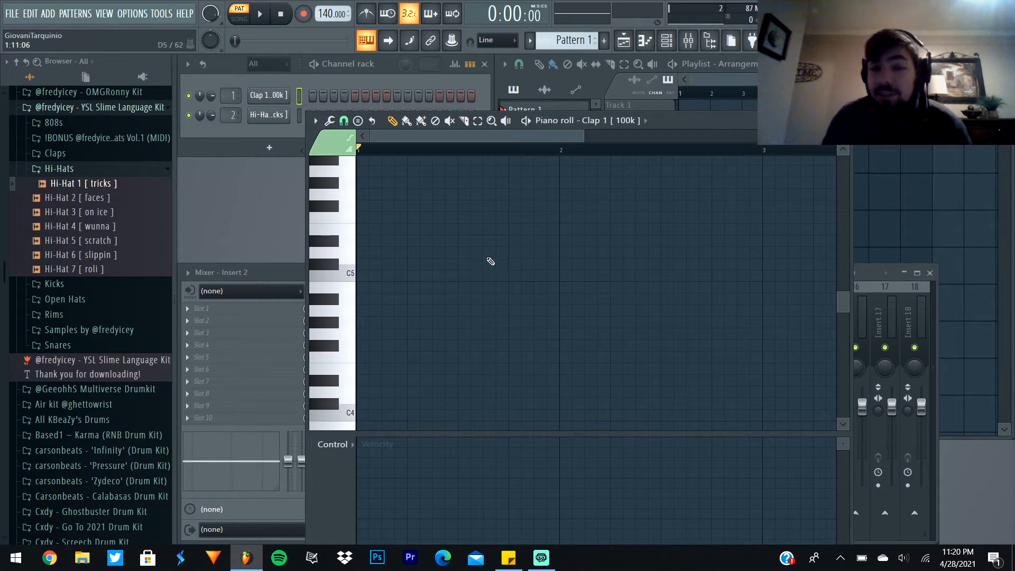
# Step: Place a C5 clap on the third beat of bar 1, shortened to two steps
pyautogui.click(463, 275)
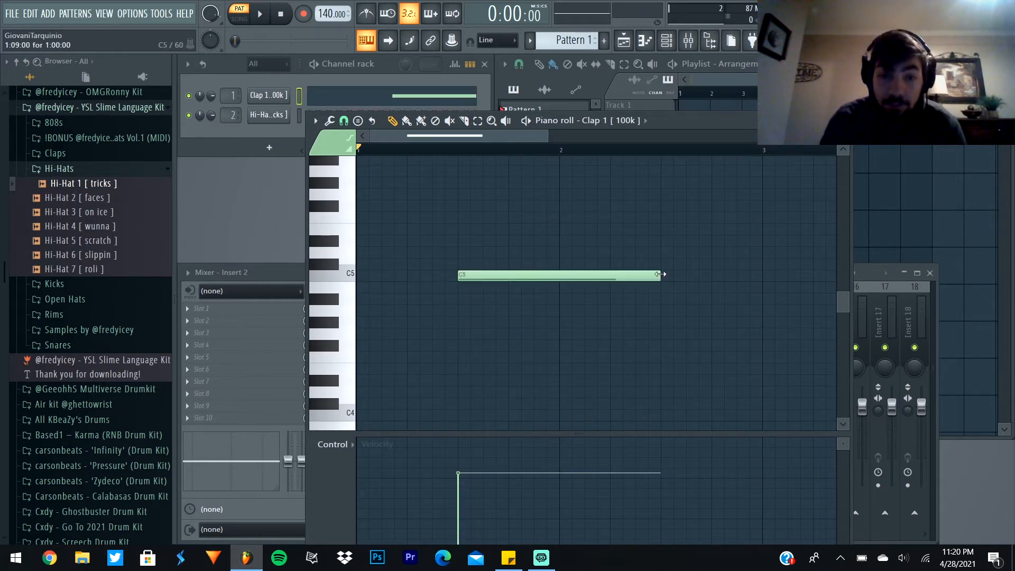
pyautogui.moveTo(661, 275)
pyautogui.mouseDown()
pyautogui.moveTo(535, 280)
pyautogui.moveTo(485, 294)
pyautogui.mouseUp()
pyautogui.rightClick(475, 275)
pyautogui.scroll(2, 508, 272)
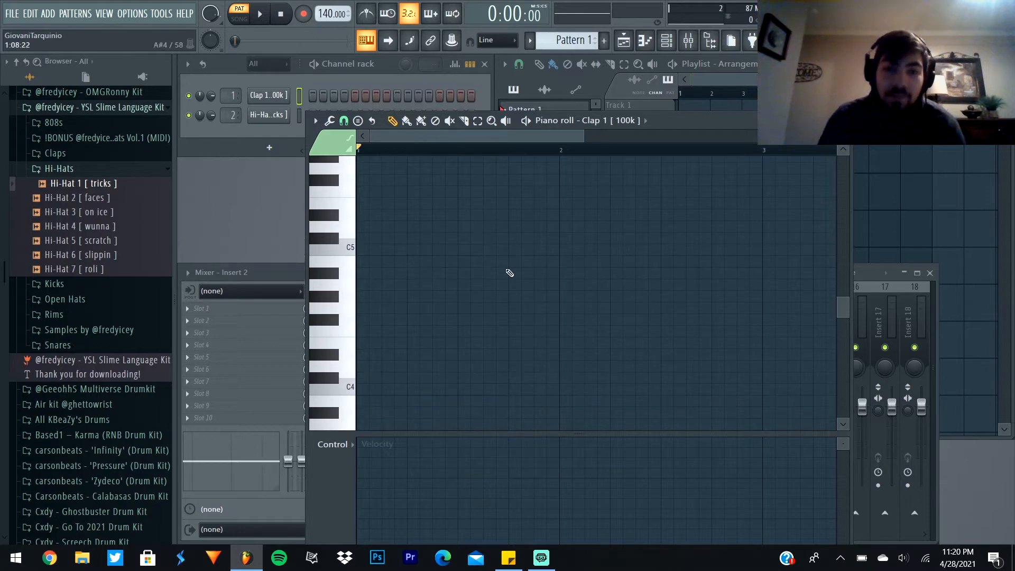
pyautogui.click(463, 286)
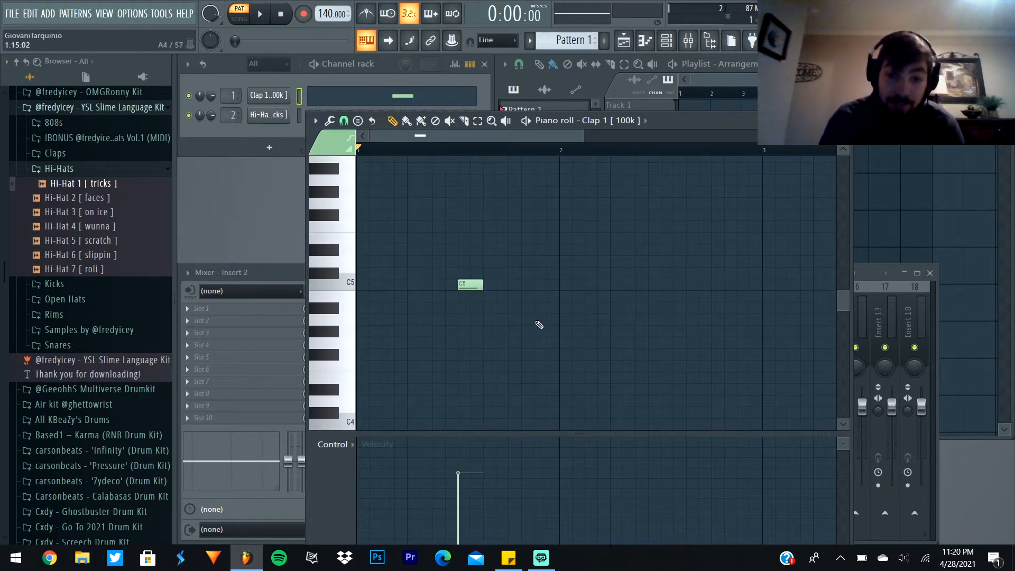
# Step: Add matching C5 claps on the third beat of bars 2, 3, 4 and 5
pyautogui.click(666, 285)
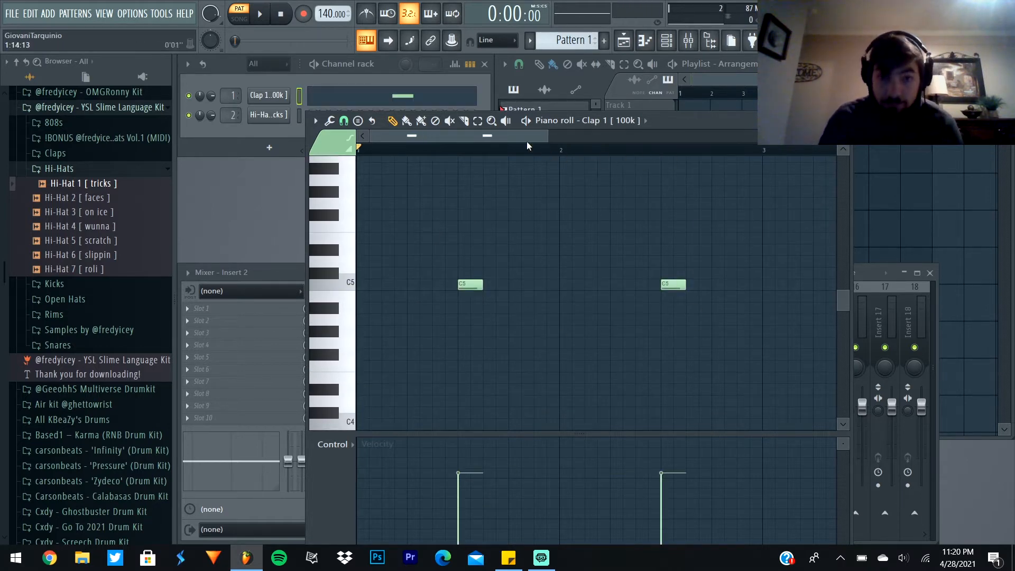
pyautogui.moveTo(527, 146); pyautogui.dragTo(682, 142)
pyautogui.click(699, 286)
pyautogui.click(618, 286)
pyautogui.click(533, 286)
pyautogui.scroll(-4, 604, 149)
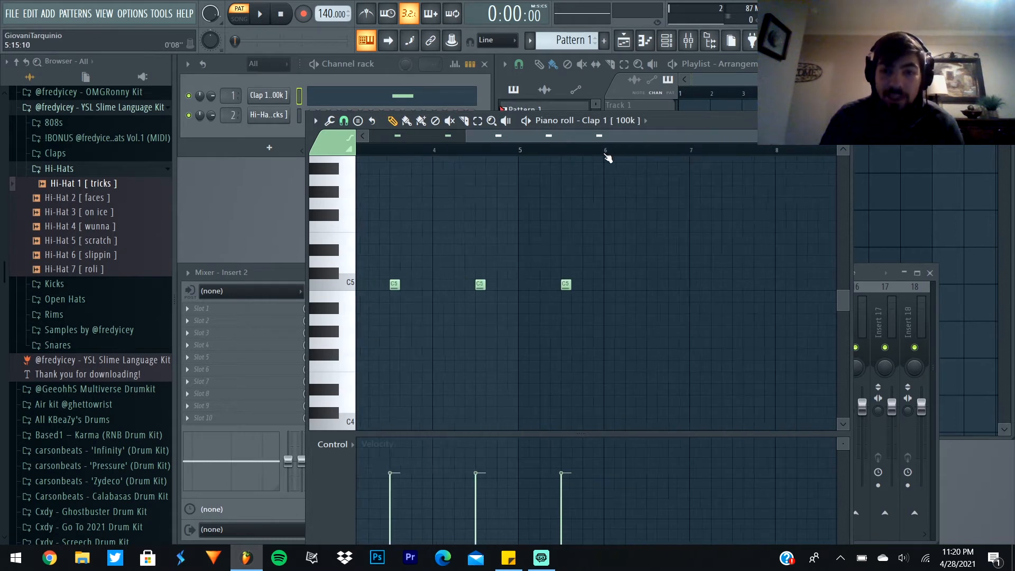
pyautogui.moveTo(566, 137); pyautogui.dragTo(484, 140)
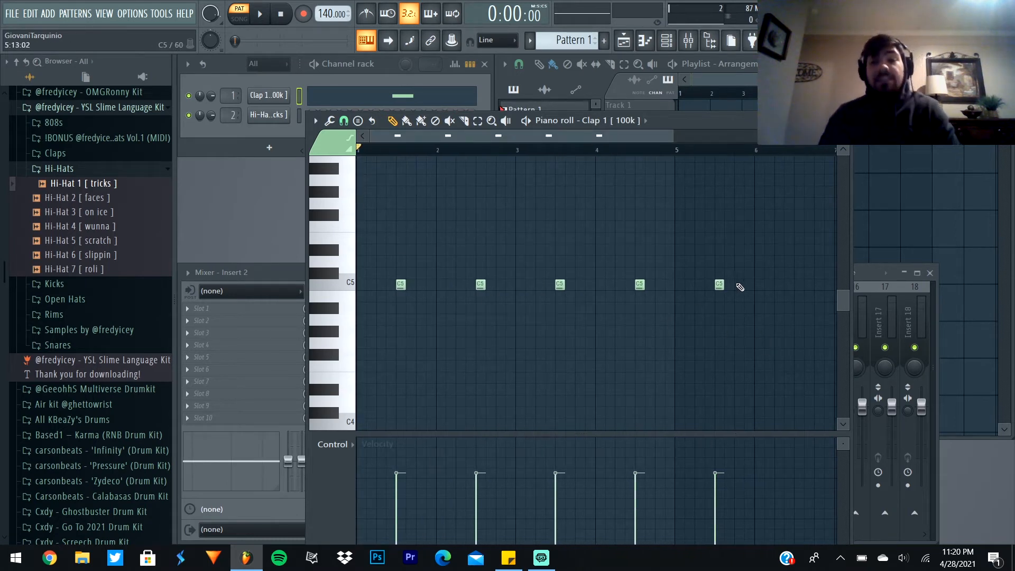
# Step: Delete the C5 claps in bars 2 to 5, keeping only the one in bar 1
pyautogui.rightClick(720, 284)
pyautogui.rightClick(638, 285)
pyautogui.rightClick(560, 284)
pyautogui.rightClick(481, 284)
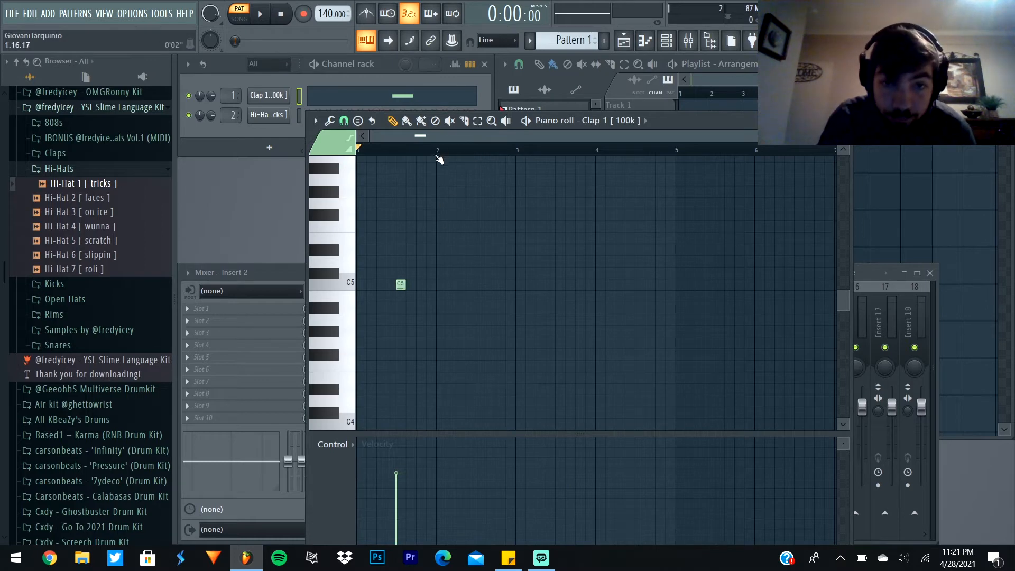
# Step: Select all of bar 1 on the timeline and duplicate it repeatedly until the claps fill eight bars
pyautogui.moveTo(437, 156); pyautogui.dragTo(359, 155)
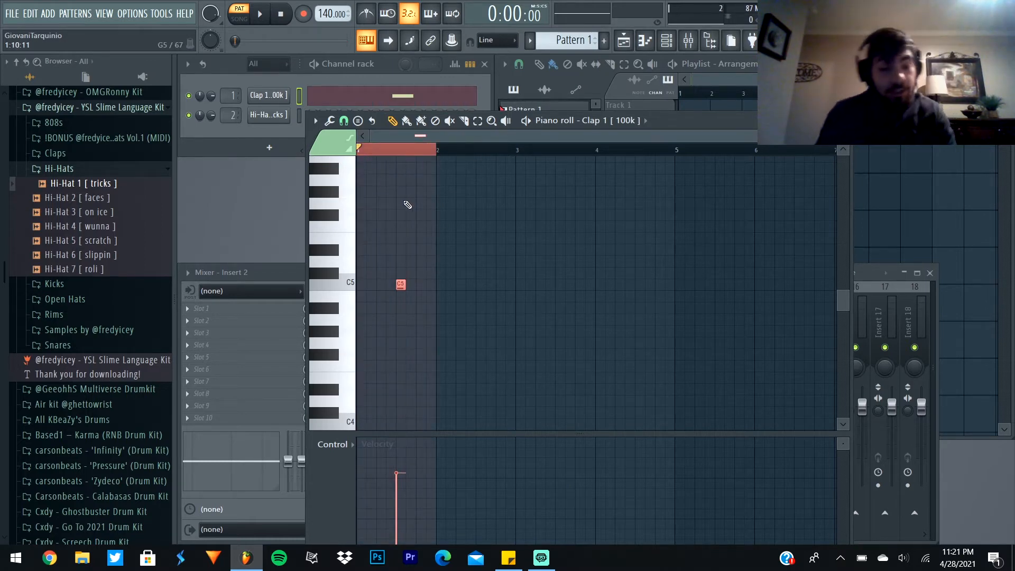
pyautogui.hotkey('ctrl', 'b')
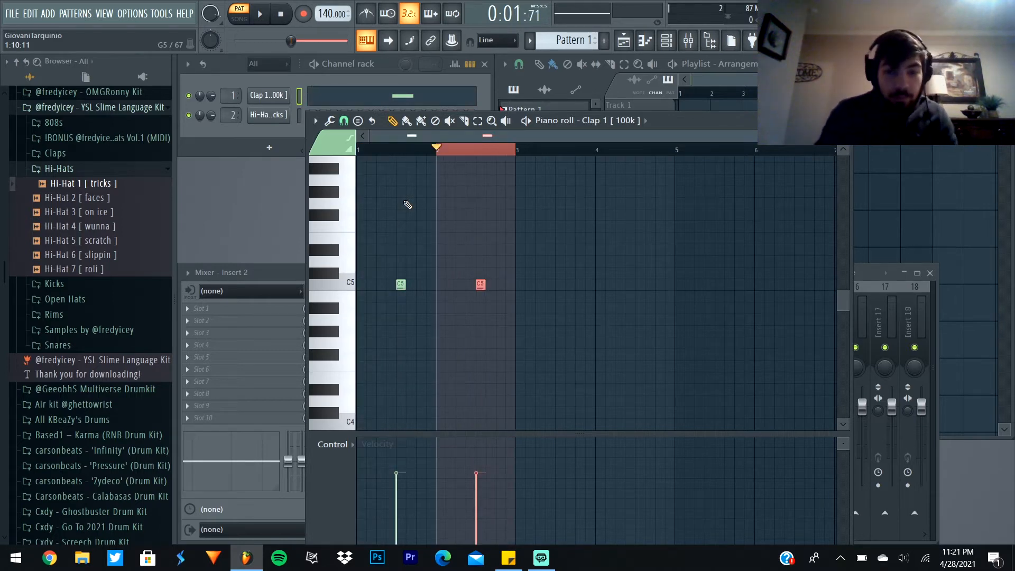
pyautogui.hotkey('ctrl', 'b')
pyautogui.hotkey('ctrl', 'b')
pyautogui.hotkey('ctrl', 'b')
pyautogui.hotkey('ctrl', 'b')
pyautogui.hotkey('ctrl', 'b')
pyautogui.hotkey('ctrl', 'b')
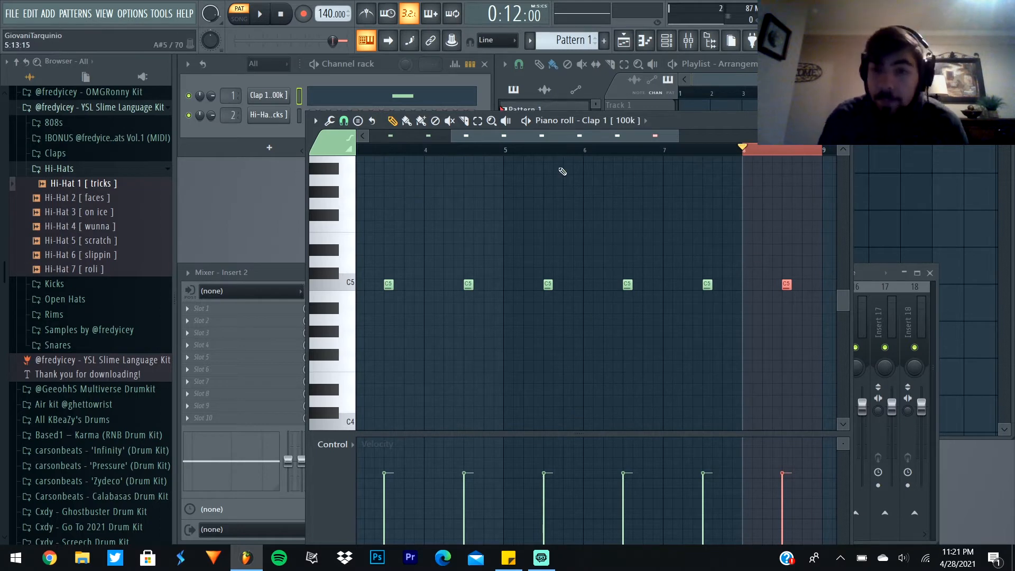
# Step: Clear the time selection and delete the claps in bars 5 to 8
pyautogui.doubleClick(796, 152)
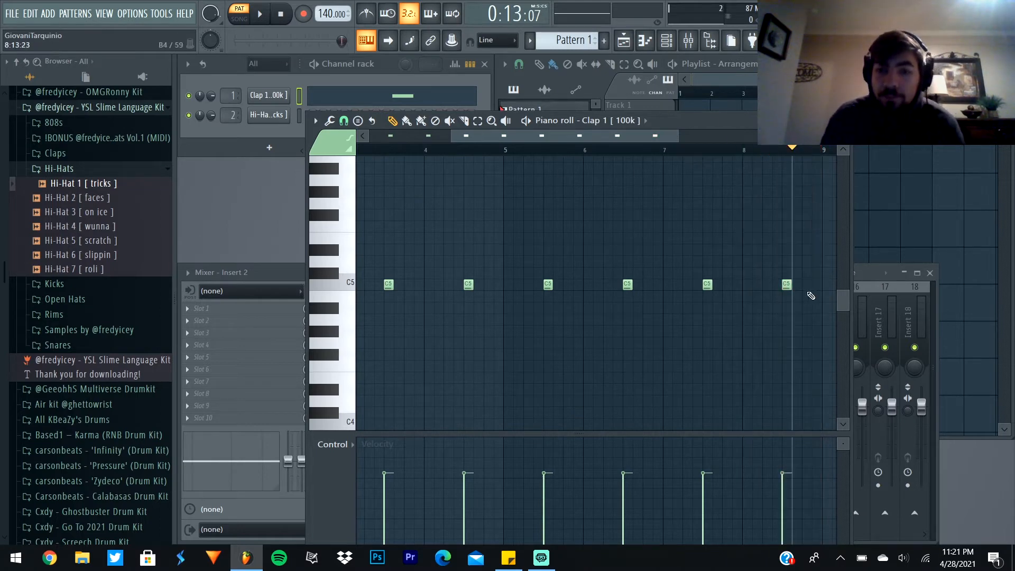
pyautogui.rightClick(787, 285)
pyautogui.rightClick(708, 285)
pyautogui.rightClick(628, 285)
pyautogui.rightClick(548, 285)
pyautogui.moveTo(671, 137); pyautogui.dragTo(471, 158)
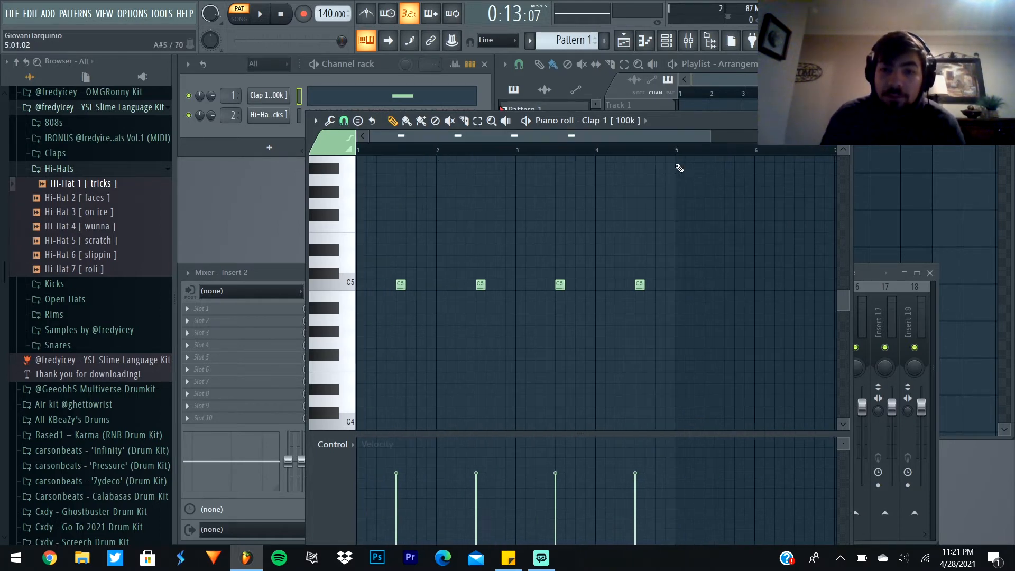
# Step: Select bars 1 to 4 on the timeline, duplicate them into bars 5 to 8, and clear the selection
pyautogui.moveTo(676, 152); pyautogui.dragTo(1, 231)
pyautogui.hotkey('ctrl', 'b')
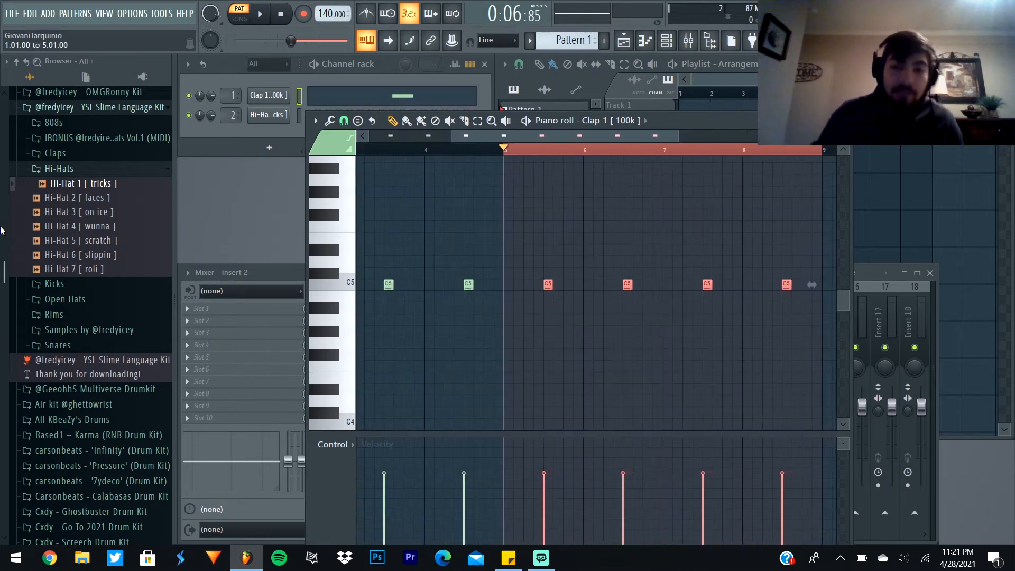
pyautogui.moveTo(808, 158); pyautogui.dragTo(508, 197)
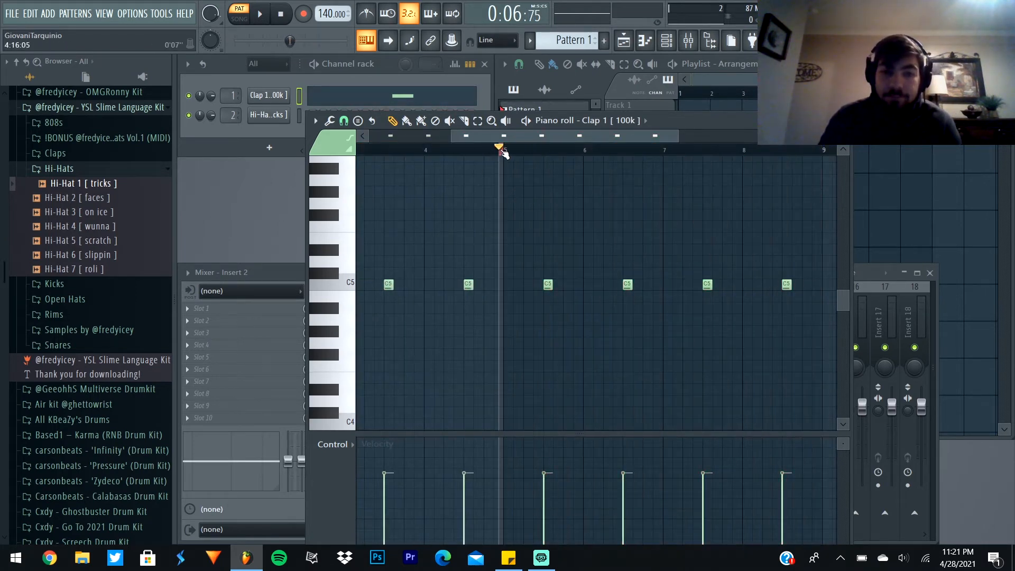
# Step: Delete the claps in bars 2 to 8, leaving only the clap in bar 1
pyautogui.rightClick(787, 285)
pyautogui.rightClick(708, 284)
pyautogui.rightClick(627, 284)
pyautogui.rightClick(549, 284)
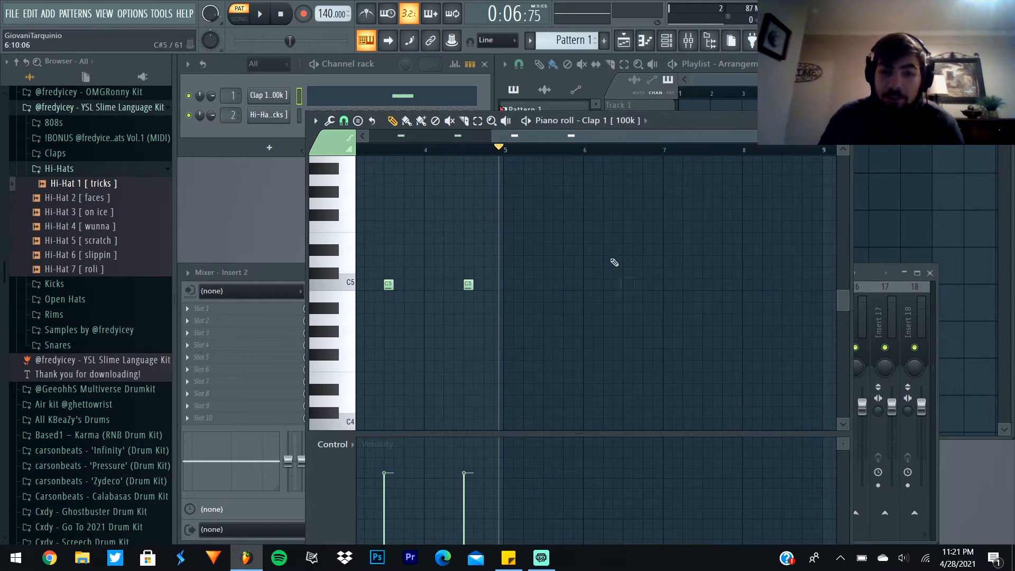
pyautogui.scroll(-2, 516, 154)
pyautogui.rightClick(571, 285)
pyautogui.rightClick(510, 286)
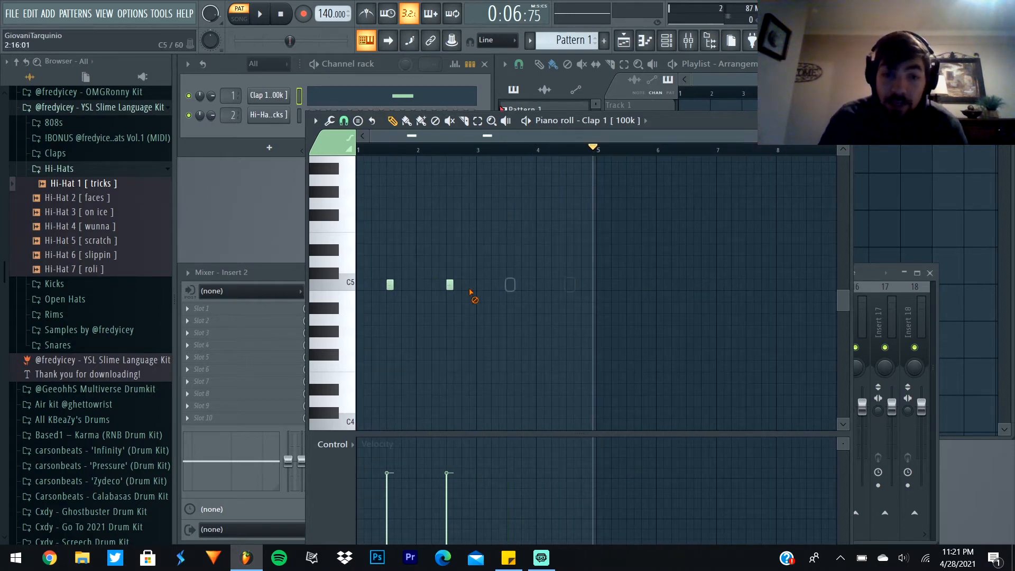
pyautogui.rightClick(451, 287)
# Step: Duplicate the bar 1 clap without a time selection, then delete both the copy and the original
pyautogui.moveTo(594, 155); pyautogui.dragTo(3, 239)
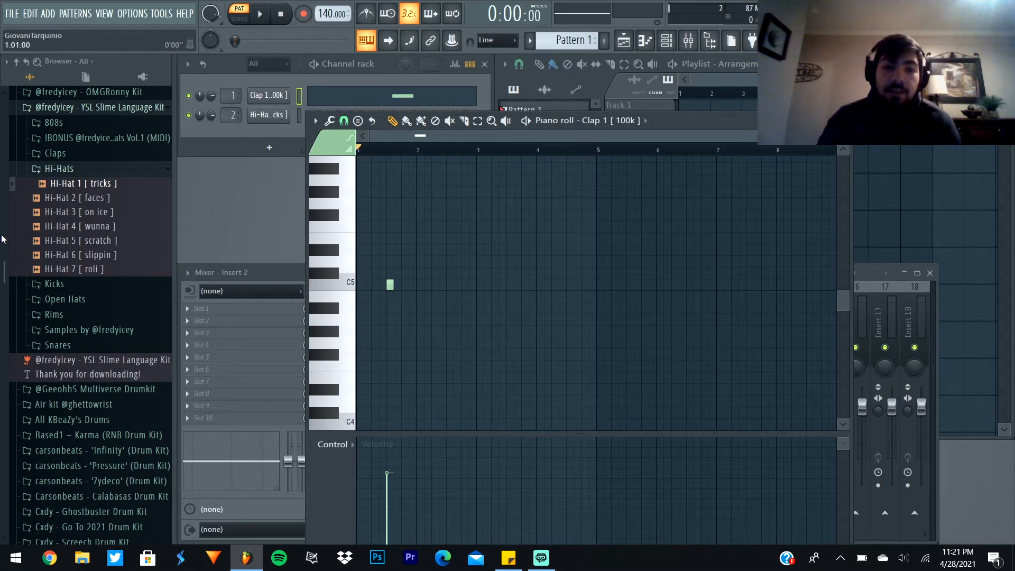
pyautogui.hotkey('ctrl', 'b')
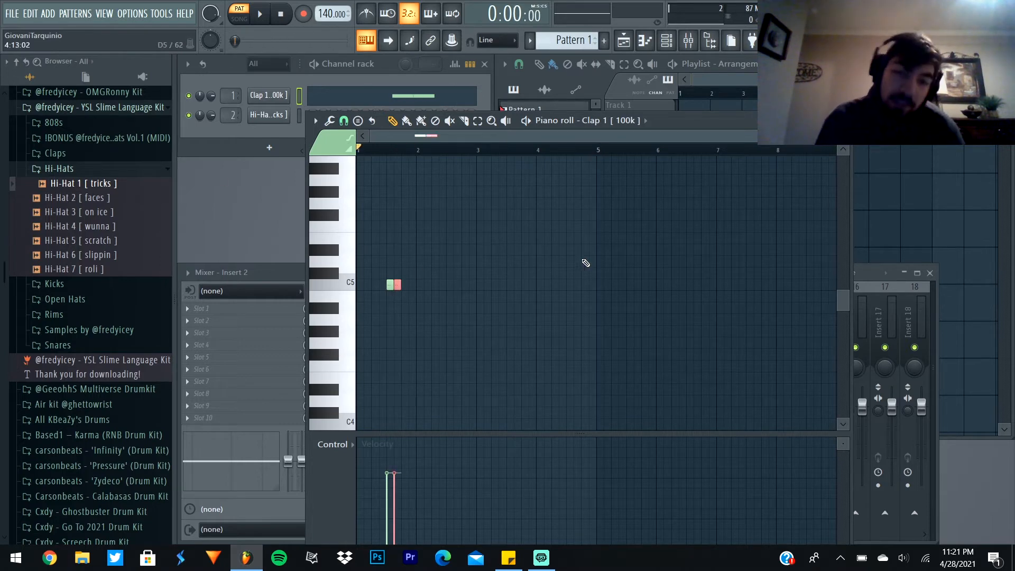
pyautogui.hotkey('ctrl', 'd')
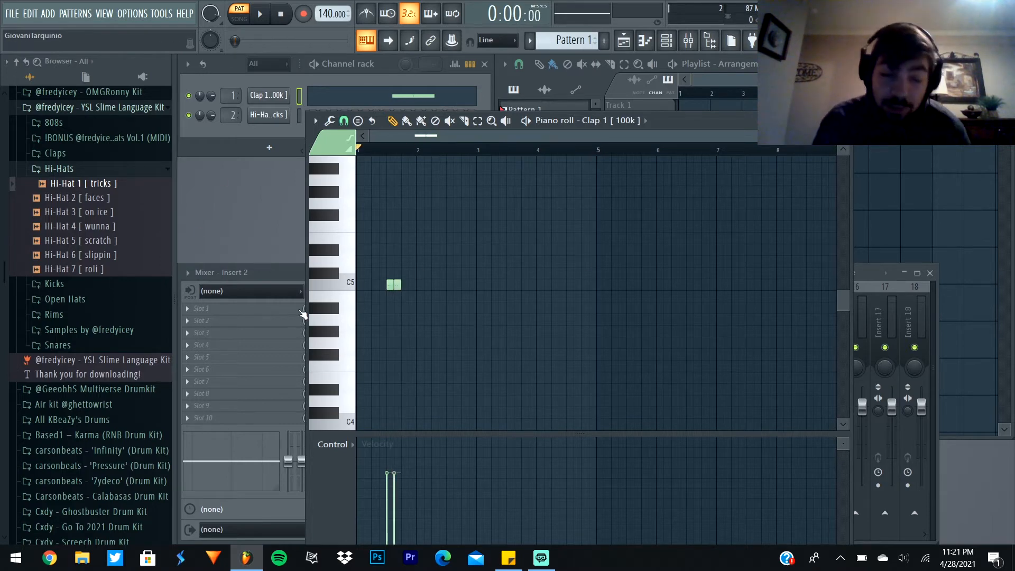
pyautogui.rightClick(400, 286)
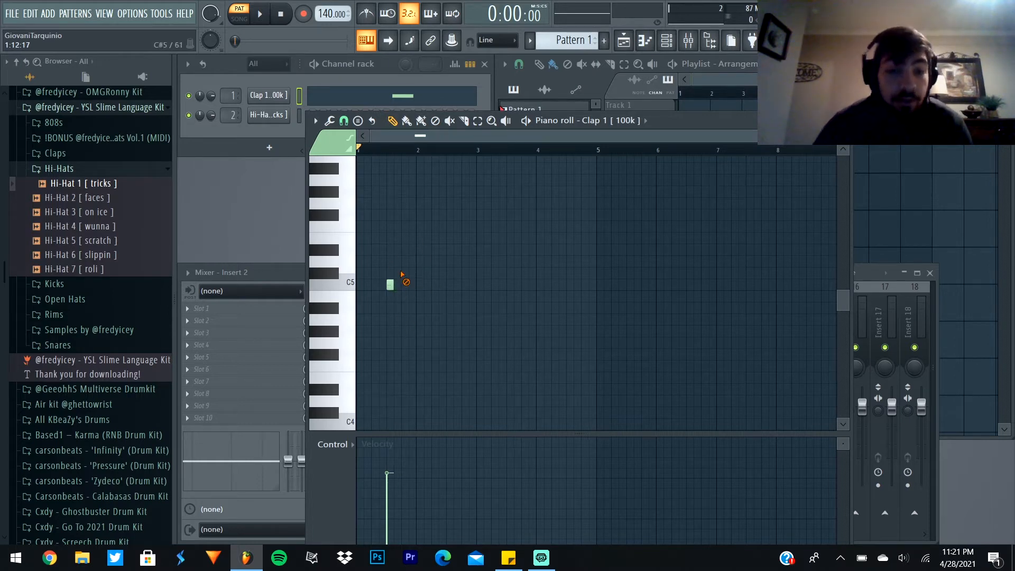
pyautogui.rightClick(392, 284)
# Step: Load !1.CLAPMIDI from the Claps folder of the carsonbeats 'Infinity' drum kit into the Clap 1 piano roll
pyautogui.click(79, 153)
pyautogui.click(101, 107)
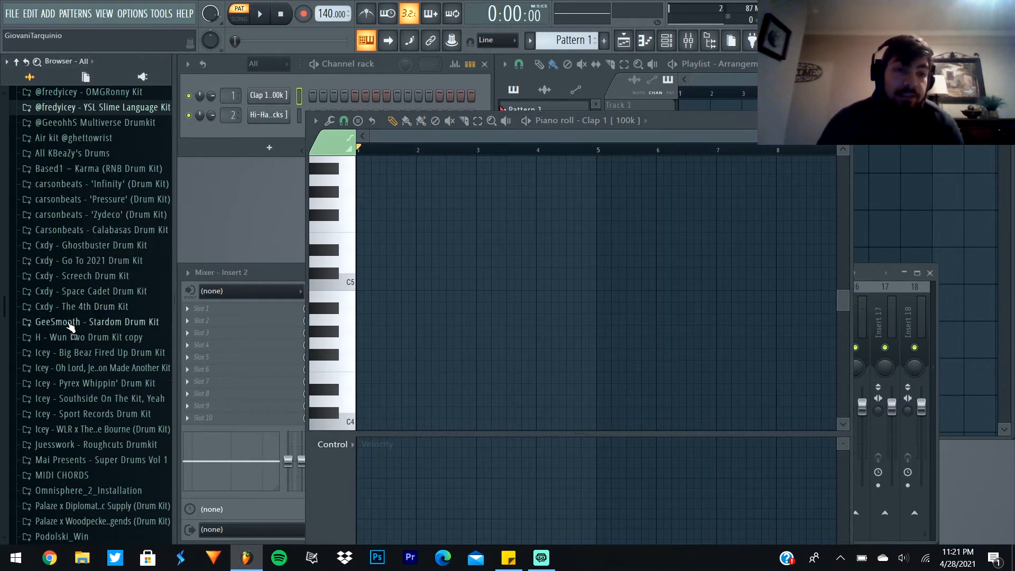
pyautogui.click(135, 183)
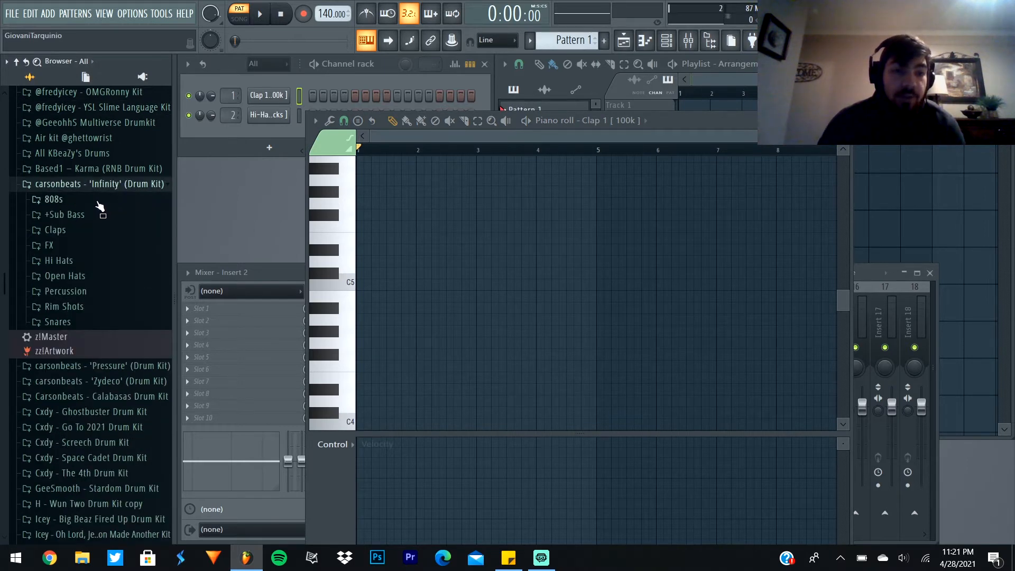
pyautogui.click(79, 230)
pyautogui.click(68, 245)
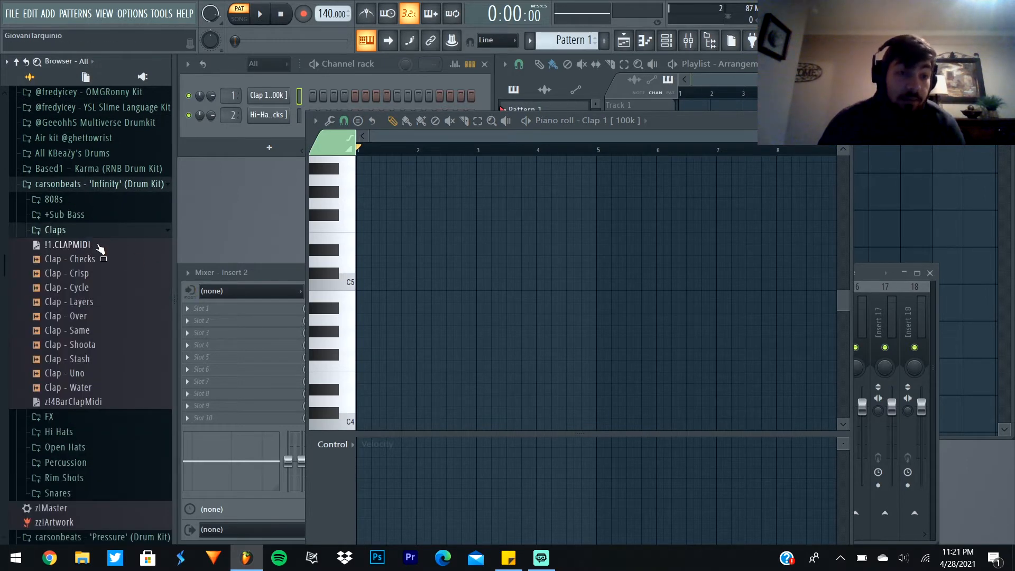
pyautogui.moveTo(81, 255); pyautogui.dragTo(547, 275)
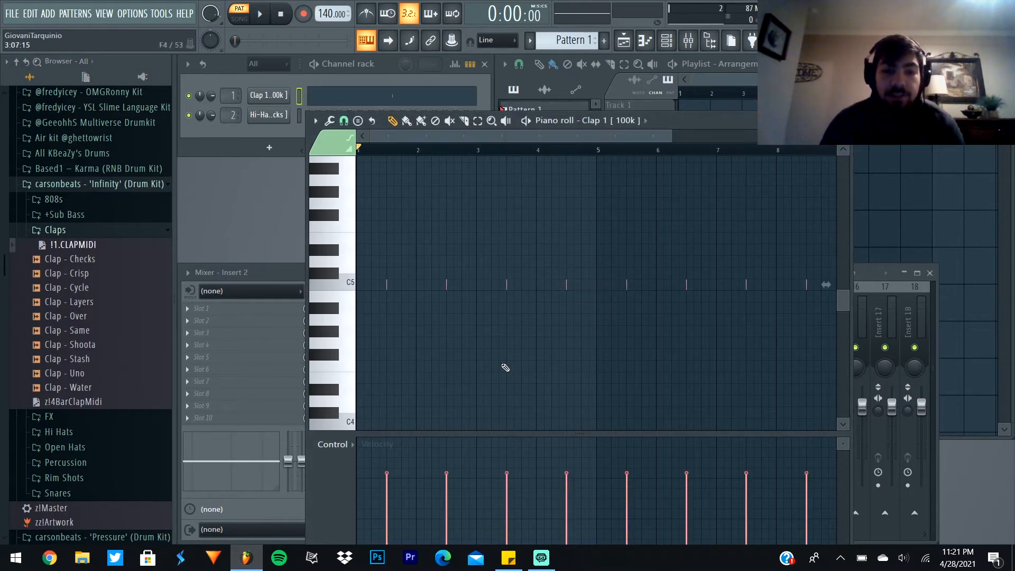
pyautogui.moveTo(413, 152); pyautogui.dragTo(320, 190)
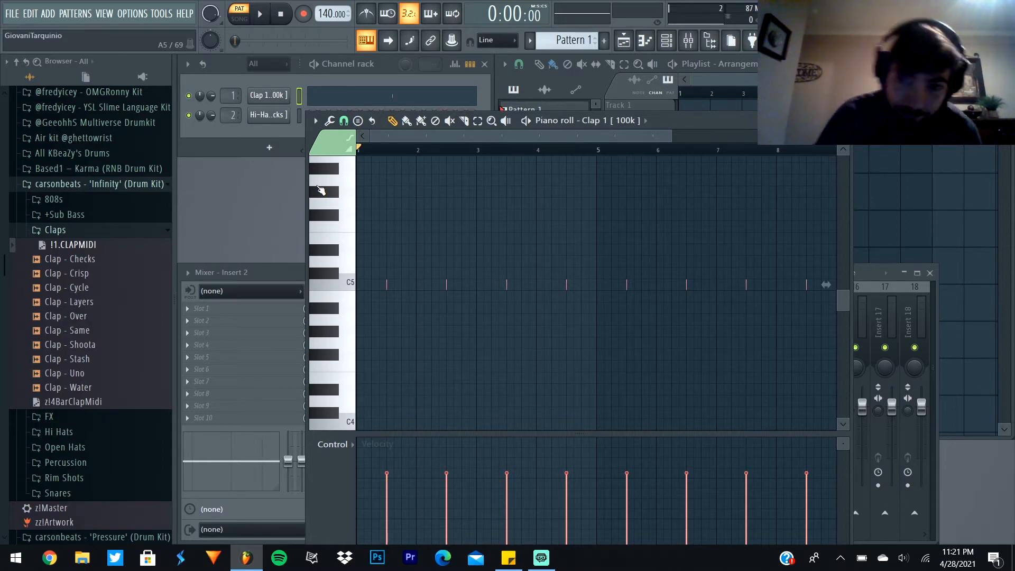
# Step: Switch the piano roll to Hi-Hat 1 [ tricks ] and fill its channel with a hit on every 2 steps
pyautogui.click(617, 122)
pyautogui.click(622, 158)
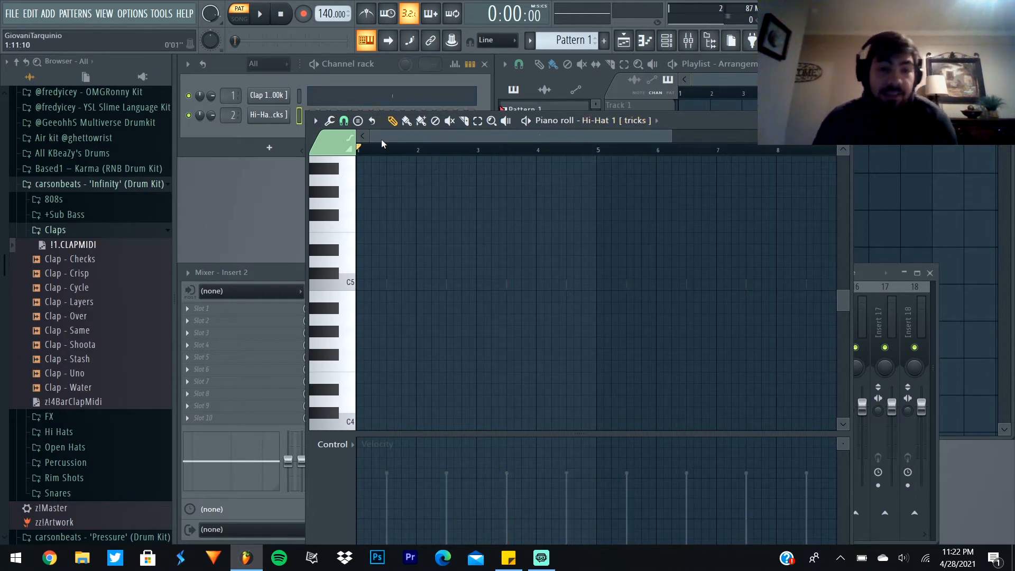
pyautogui.rightClick(278, 115)
pyautogui.click(452, 154)
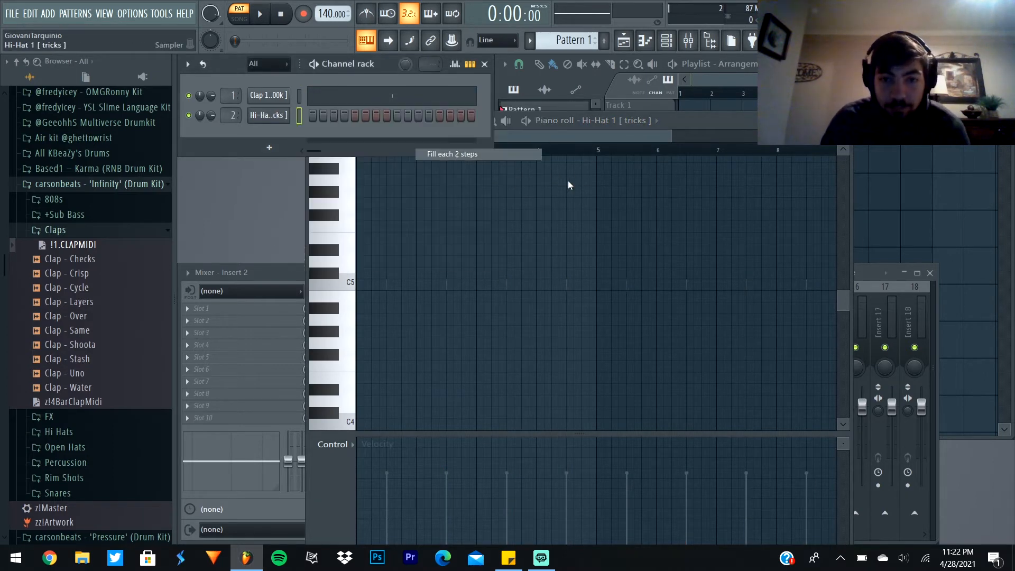
# Step: Add a two-step C5 hi-hat note at the start of bar 9
pyautogui.scroll(2, 535, 154)
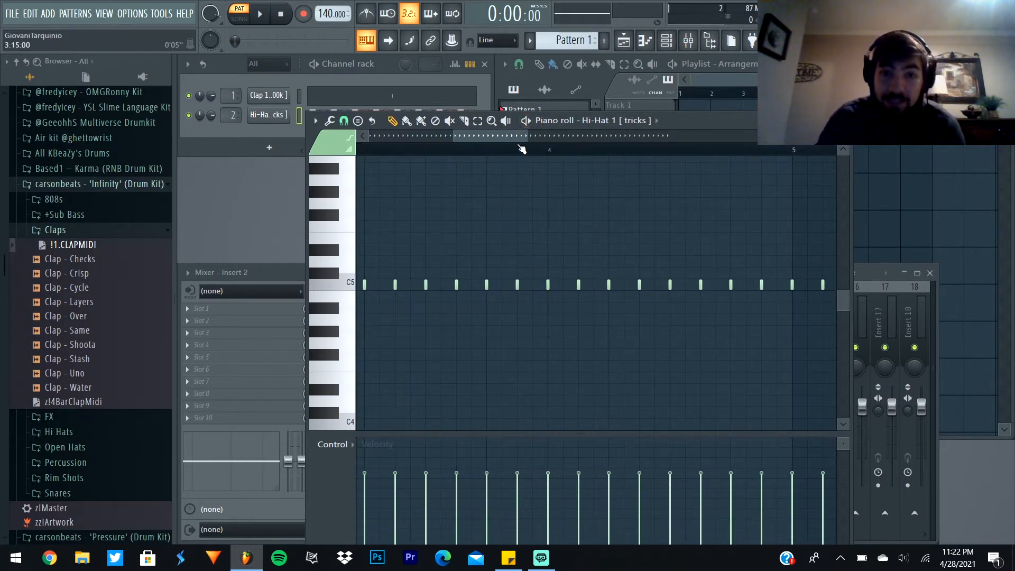
pyautogui.moveTo(513, 136); pyautogui.dragTo(675, 151)
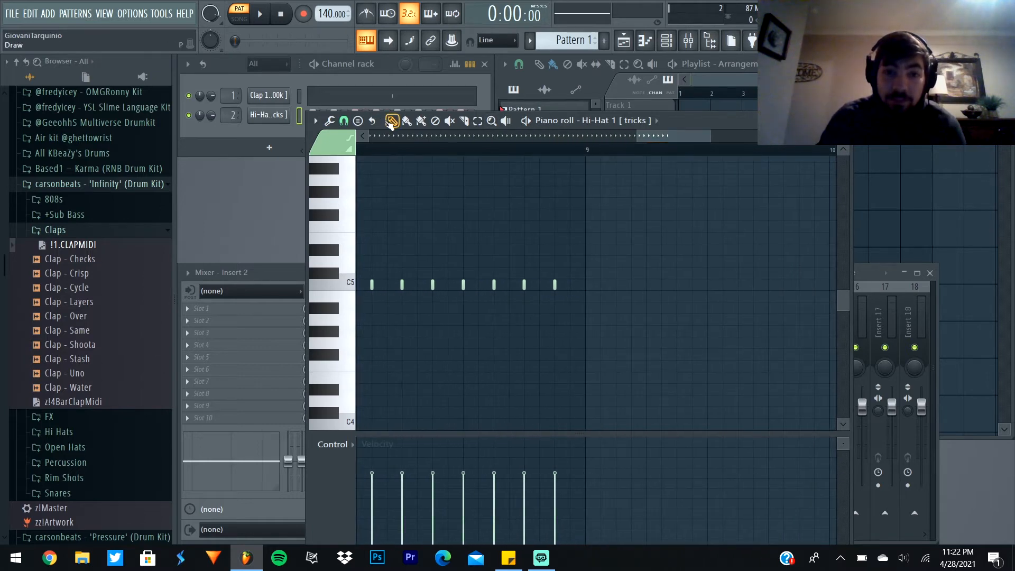
pyautogui.click(591, 286)
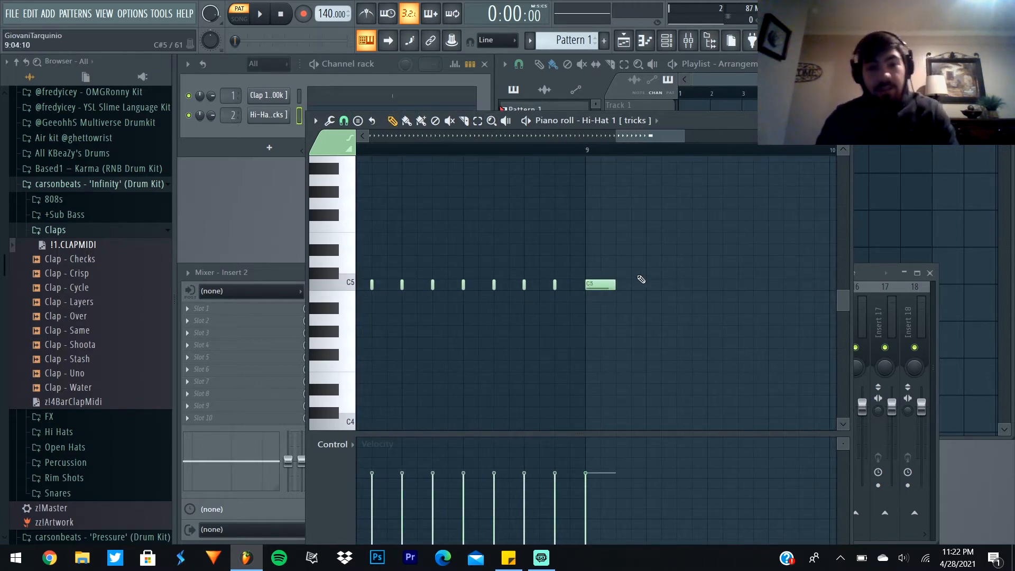
# Step: Apply quick legato to the hi-hat notes so each one extends to the next
pyautogui.scroll(-4, 541, 153)
pyautogui.moveTo(626, 141); pyautogui.dragTo(420, 157)
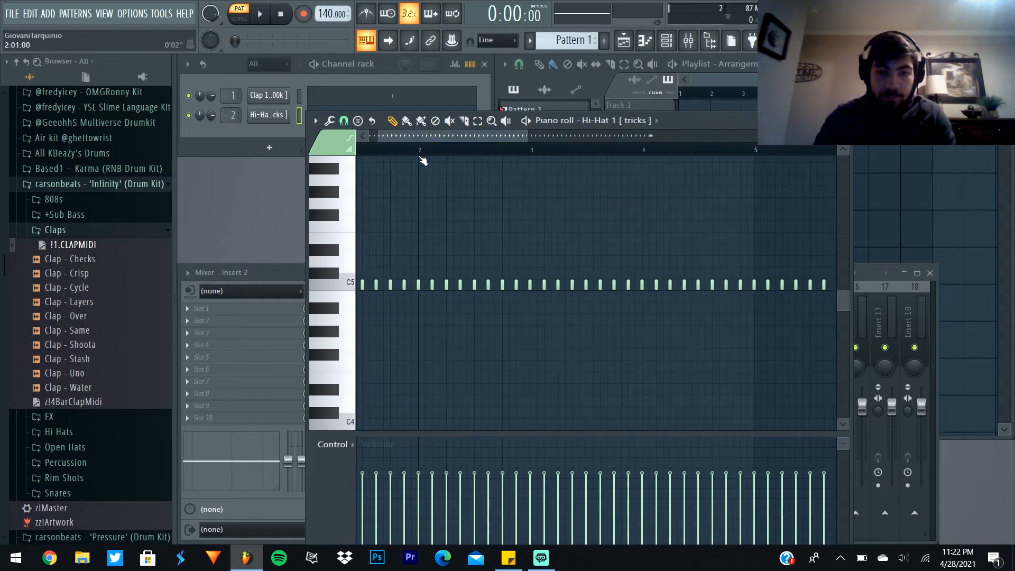
pyautogui.hotkey('ctrl', 'l')
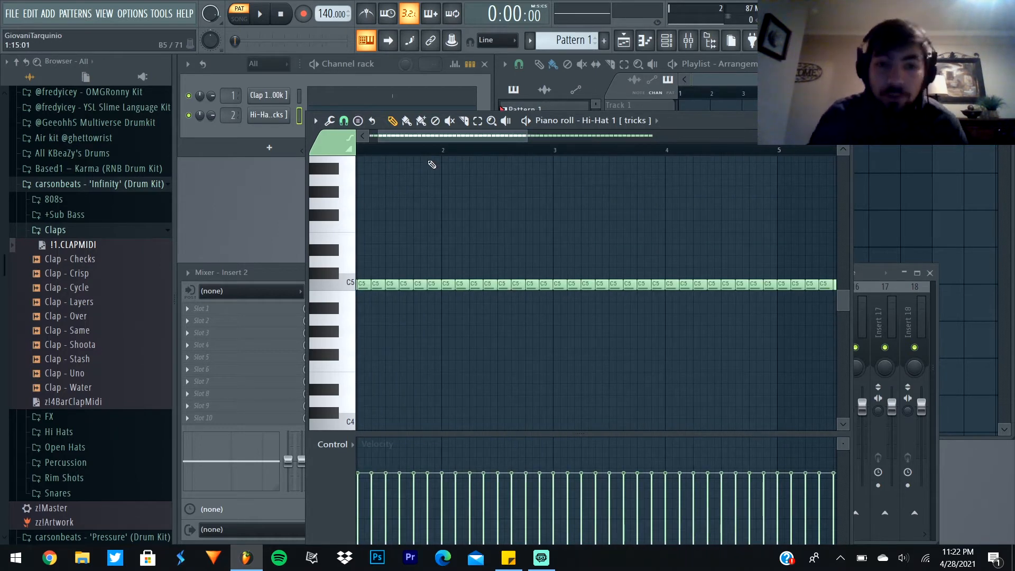
# Step: Delete the extra C5 hi-hat note at the start of bar 9 and close the piano roll
pyautogui.scroll(-2, 451, 151)
pyautogui.moveTo(467, 140); pyautogui.dragTo(577, 156)
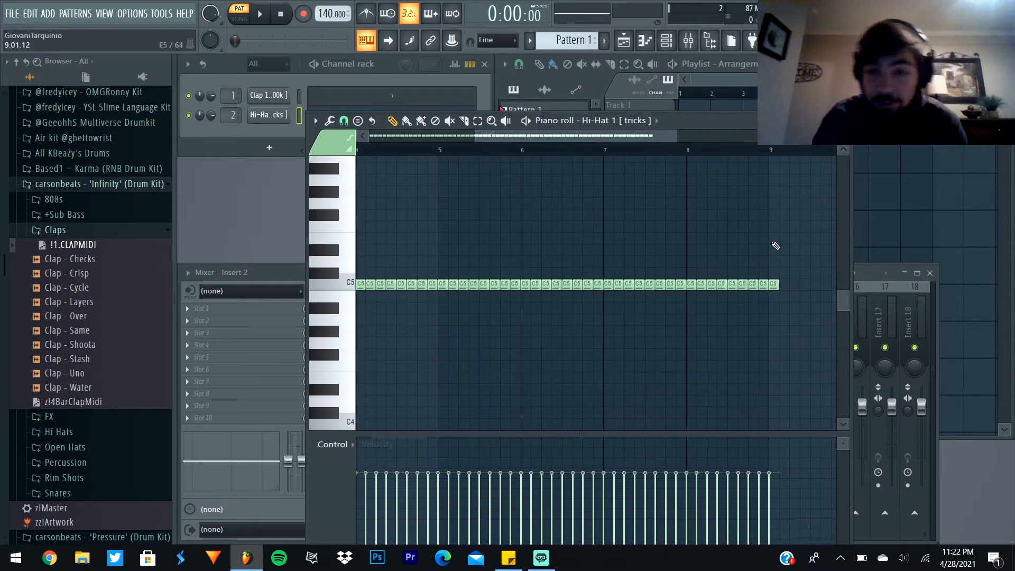
pyautogui.rightClick(774, 284)
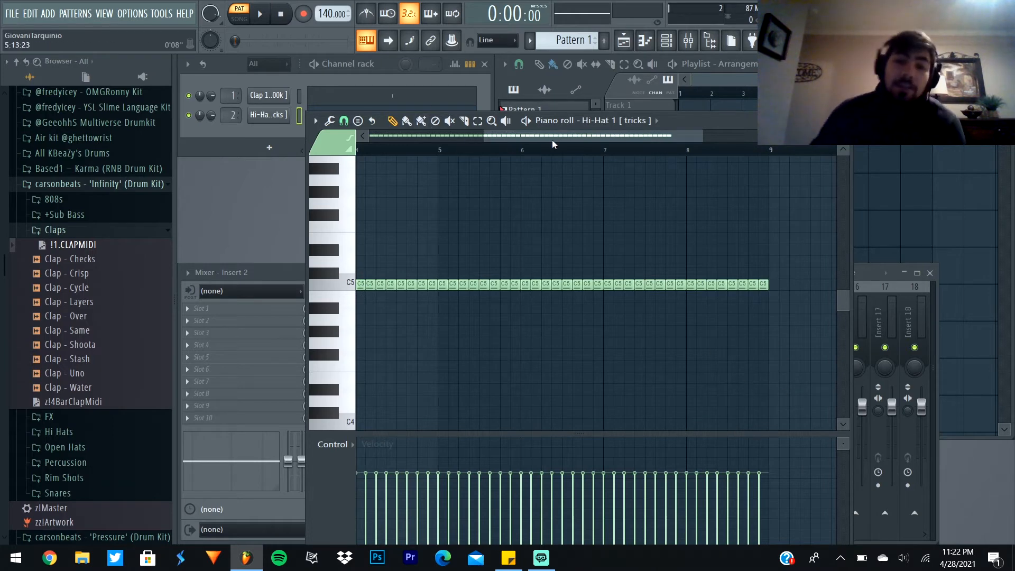
pyautogui.scroll(3, 452, 154)
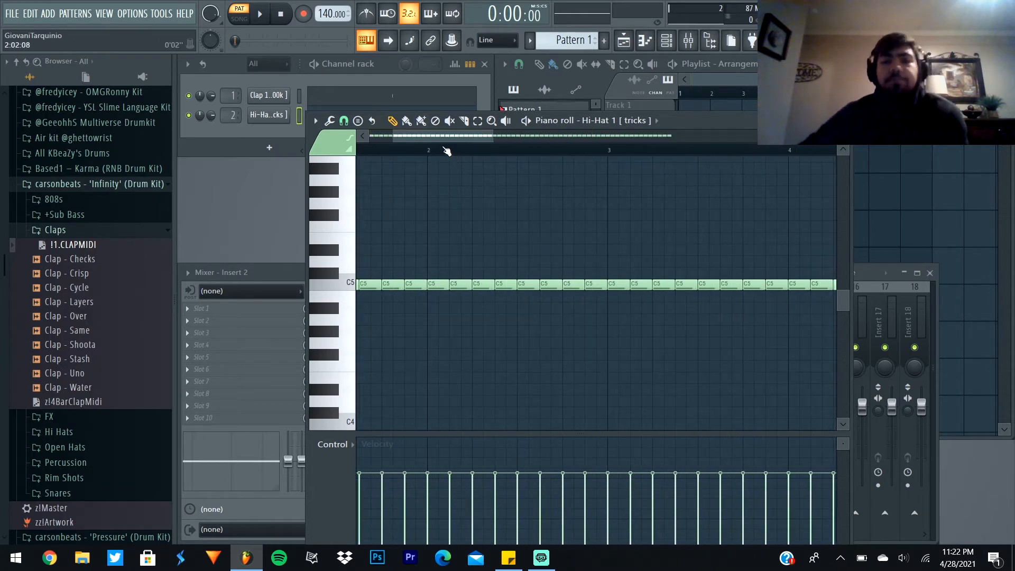
pyautogui.moveTo(450, 142); pyautogui.dragTo(382, 154)
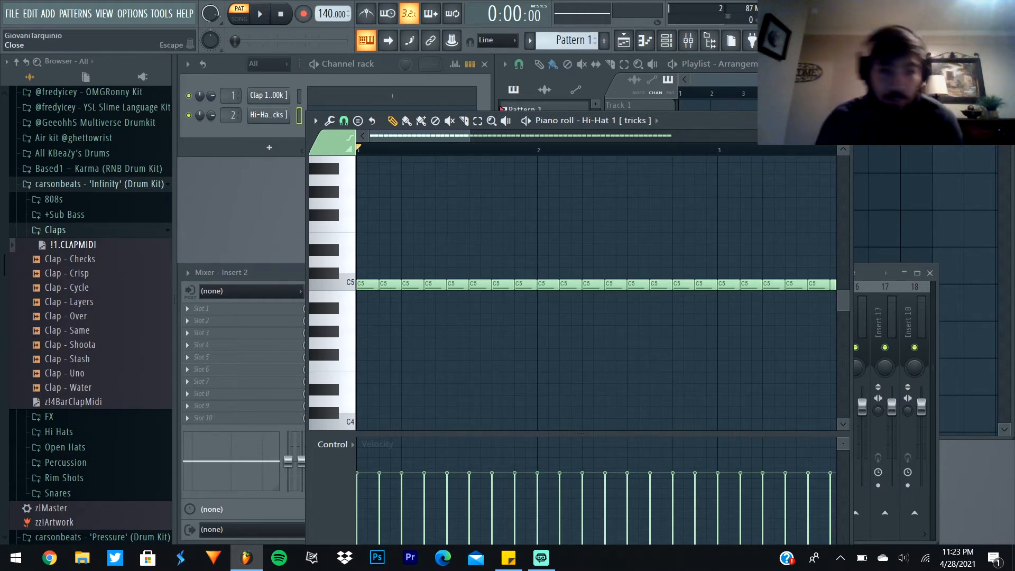
pyautogui.click(843, 120)
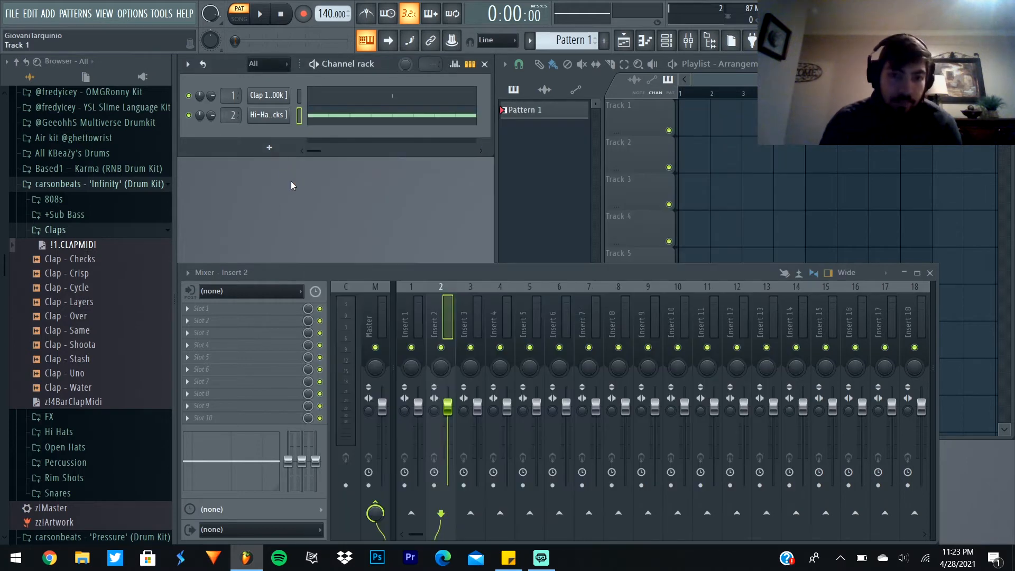
# Step: Collapse the 'Infinity' kit in the browser and load MELODY FX from the TAG folder onto mixer Insert 3
pyautogui.click(550, 199)
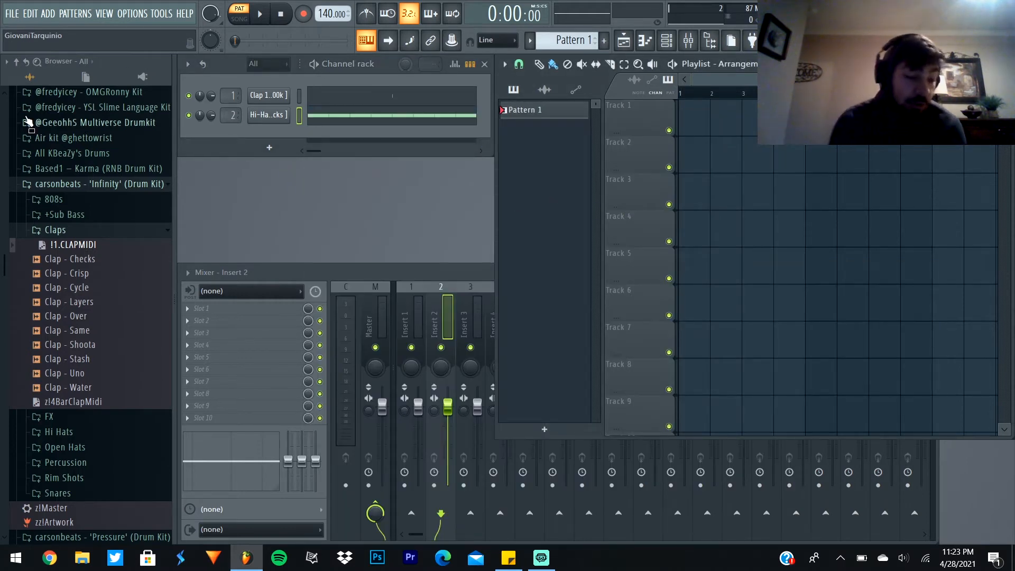
pyautogui.click(133, 183)
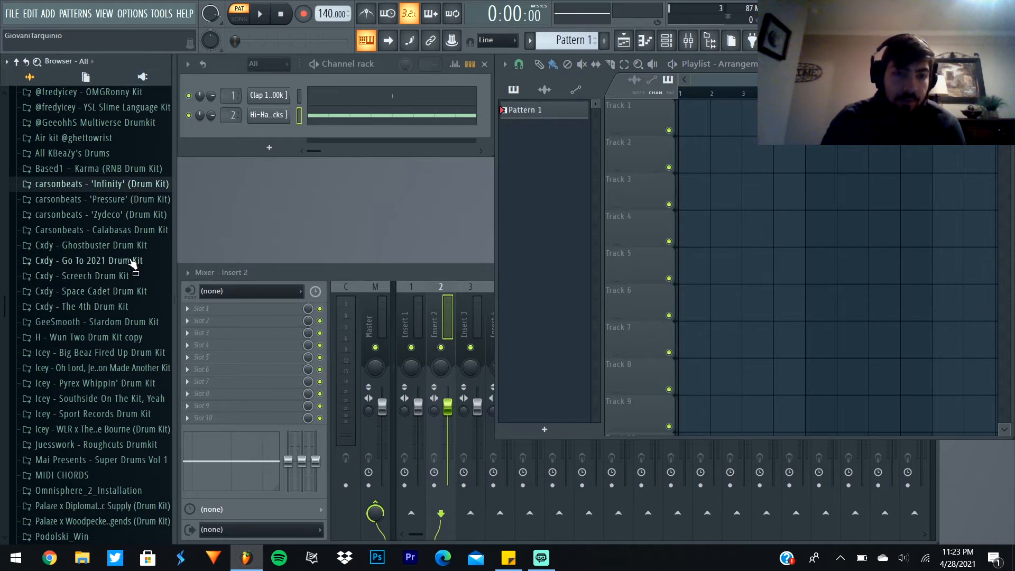
pyautogui.scroll(4, 91, 263)
pyautogui.scroll(-9, 108, 303)
pyautogui.click(426, 276)
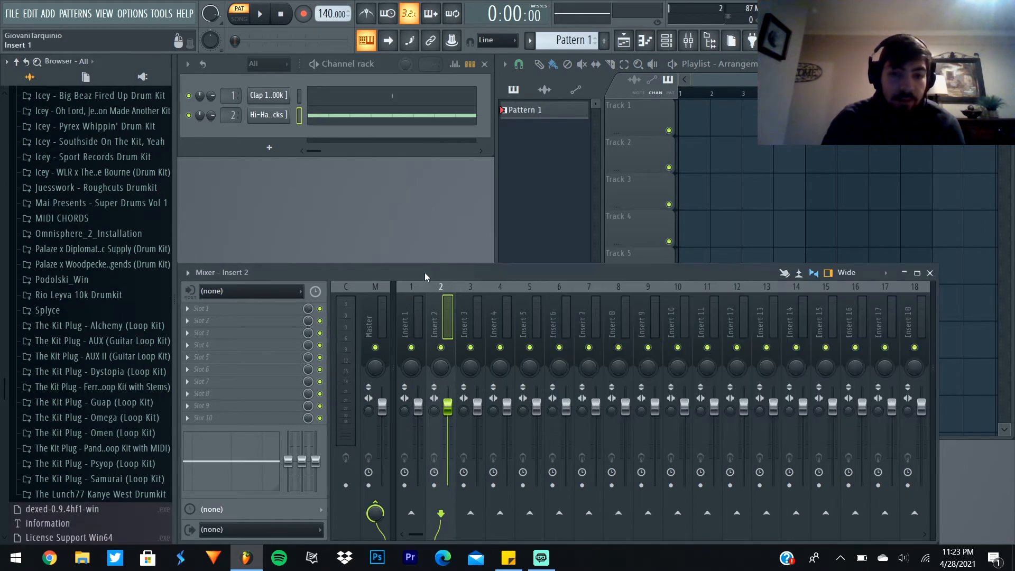
pyautogui.scroll(-8, 88, 353)
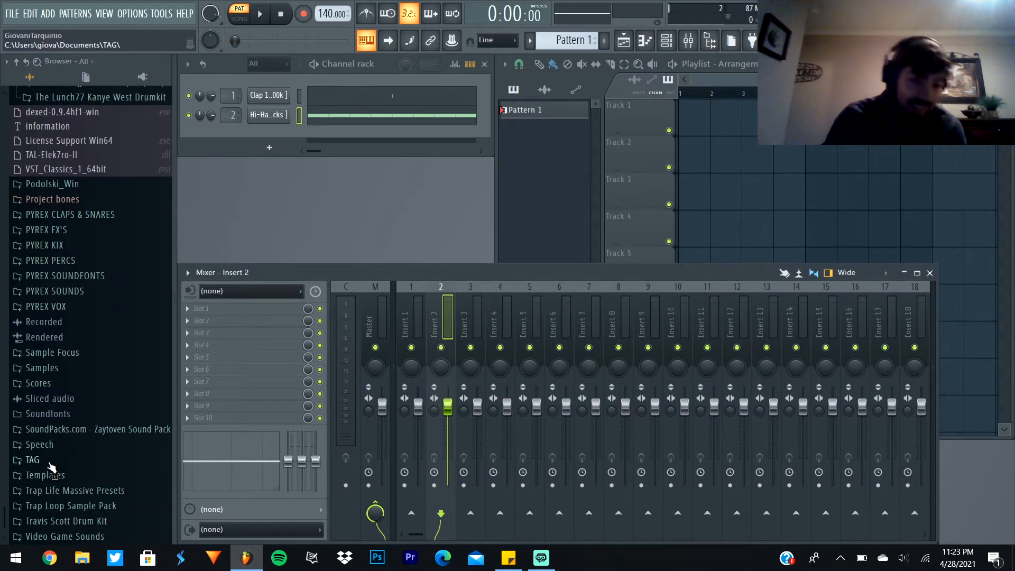
pyautogui.click(63, 461)
pyautogui.scroll(-6, 79, 370)
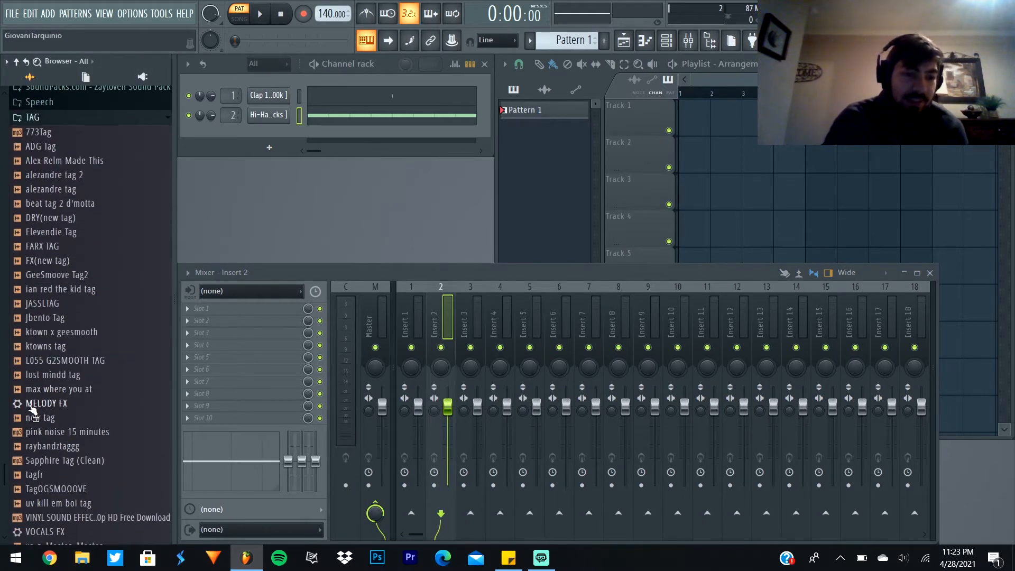
pyautogui.click(473, 318)
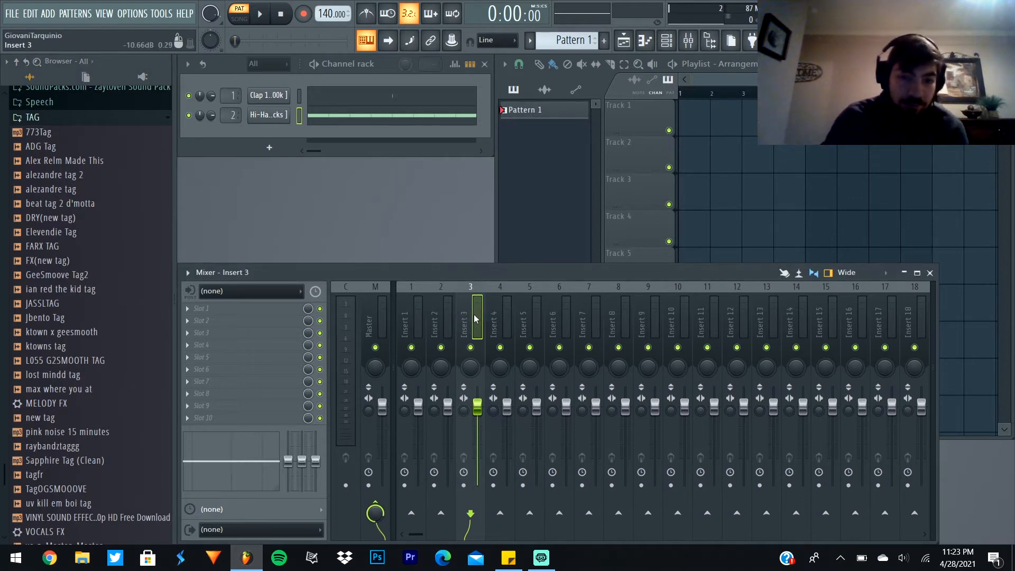
pyautogui.moveTo(48, 403); pyautogui.dragTo(477, 313)
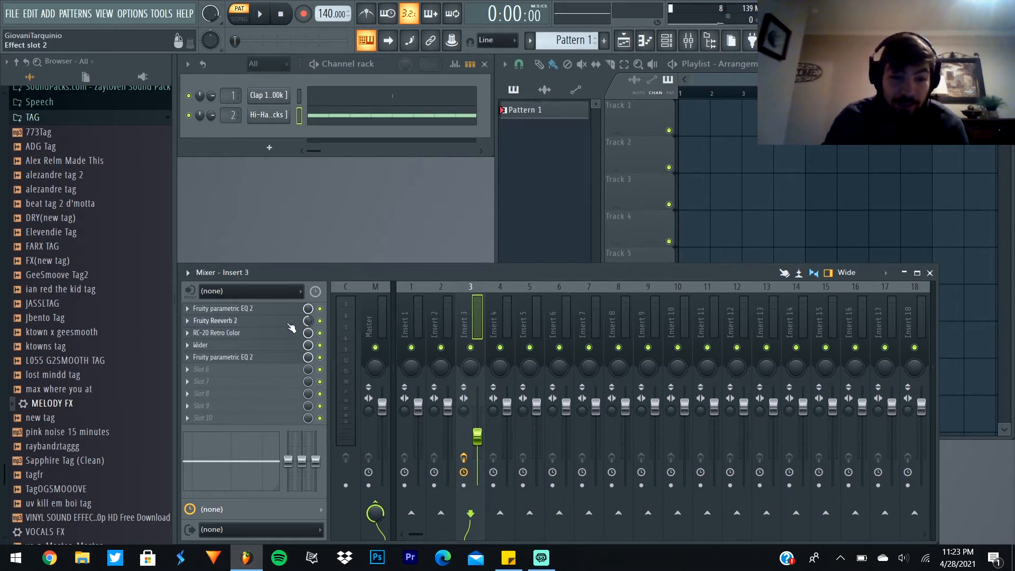
# Step: Inspect the curve of the first Fruity parametric EQ 2 on Insert 3 and close the plugin
pyautogui.click(261, 309)
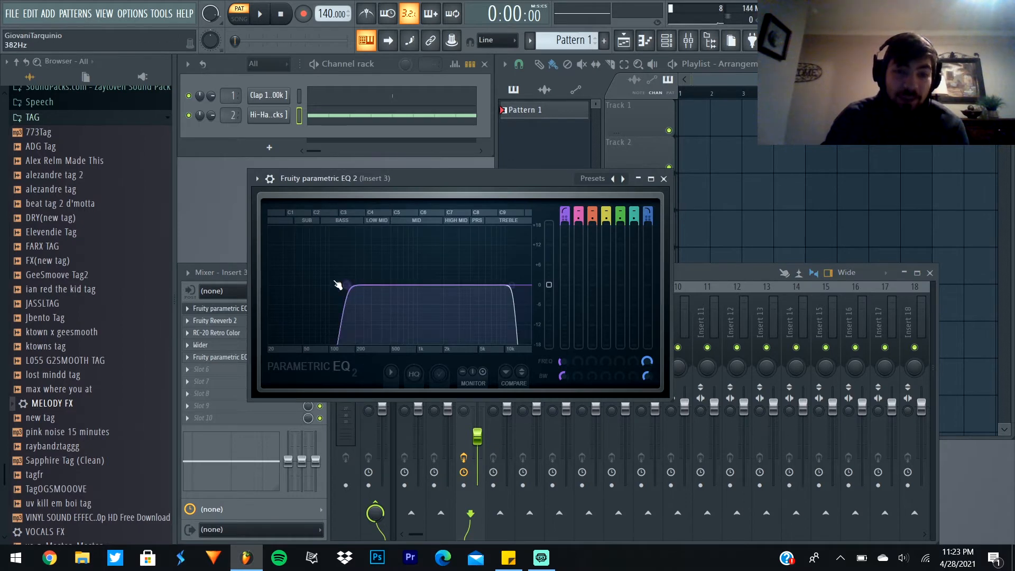
pyautogui.click(664, 179)
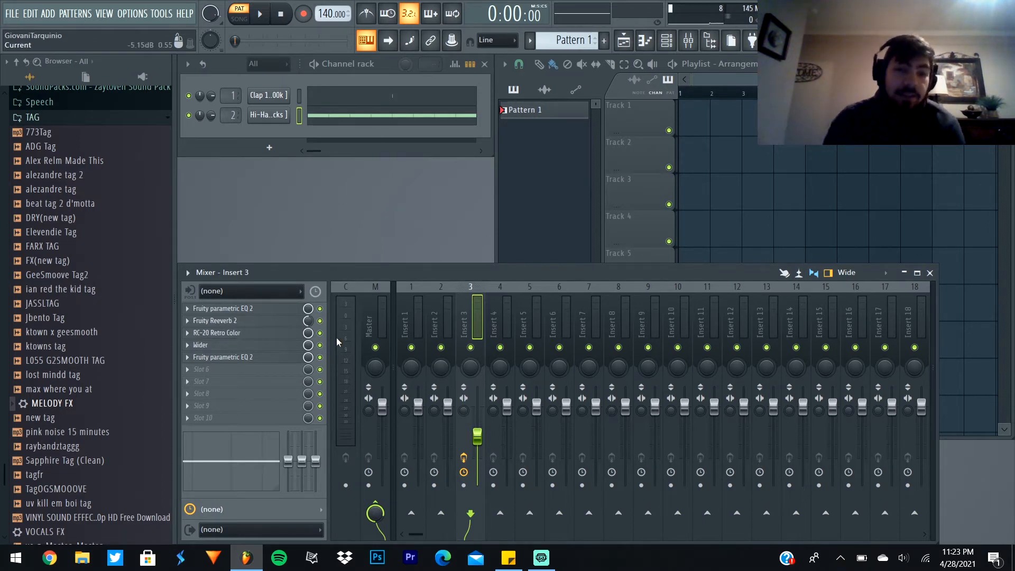
pyautogui.click(320, 320)
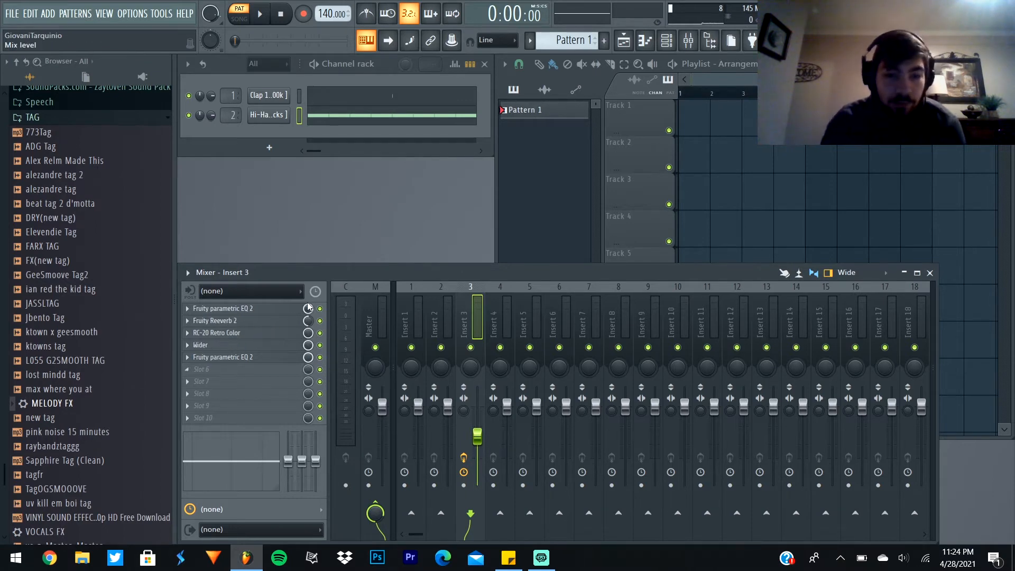
# Step: Show the option for saving Insert 3's effects chain as a mixer track state
pyautogui.rightClick(475, 317)
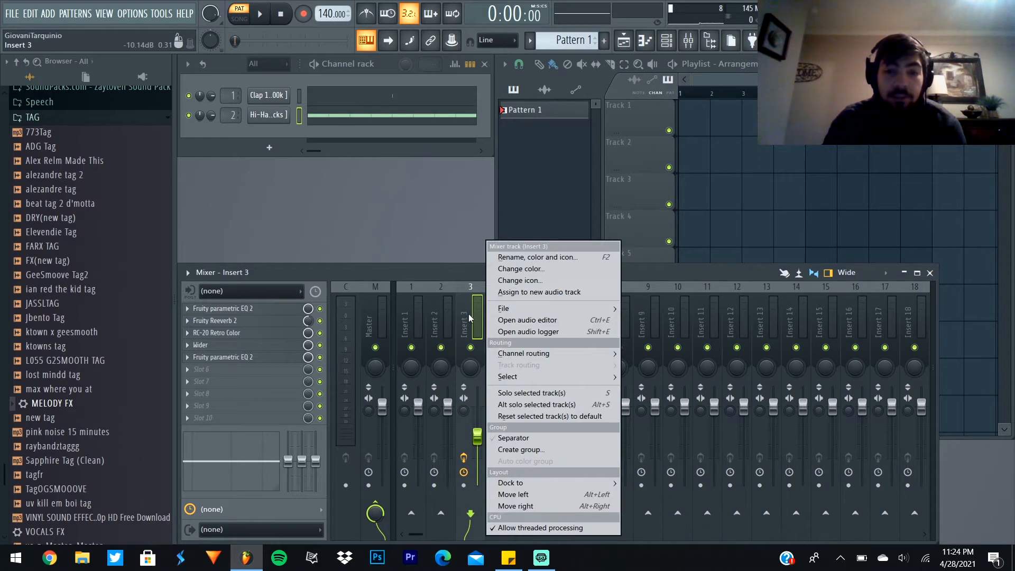
pyautogui.moveTo(570, 309)
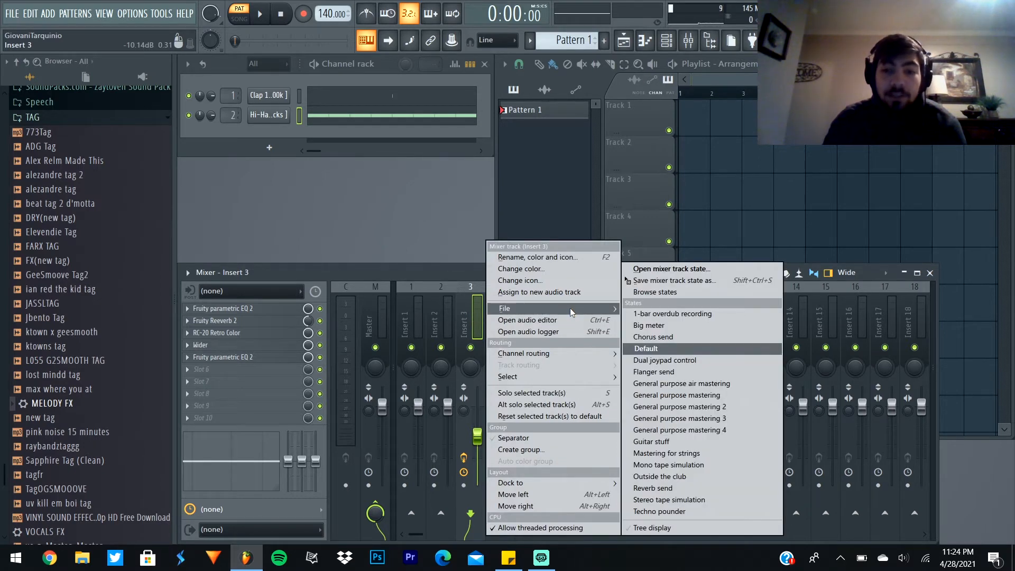
pyautogui.click(689, 281)
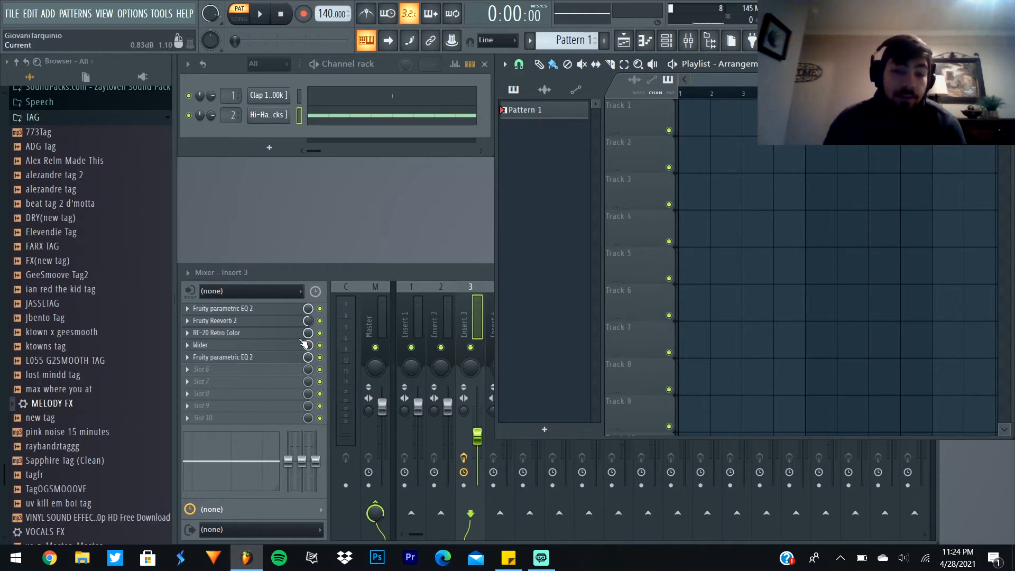
pyautogui.click(459, 281)
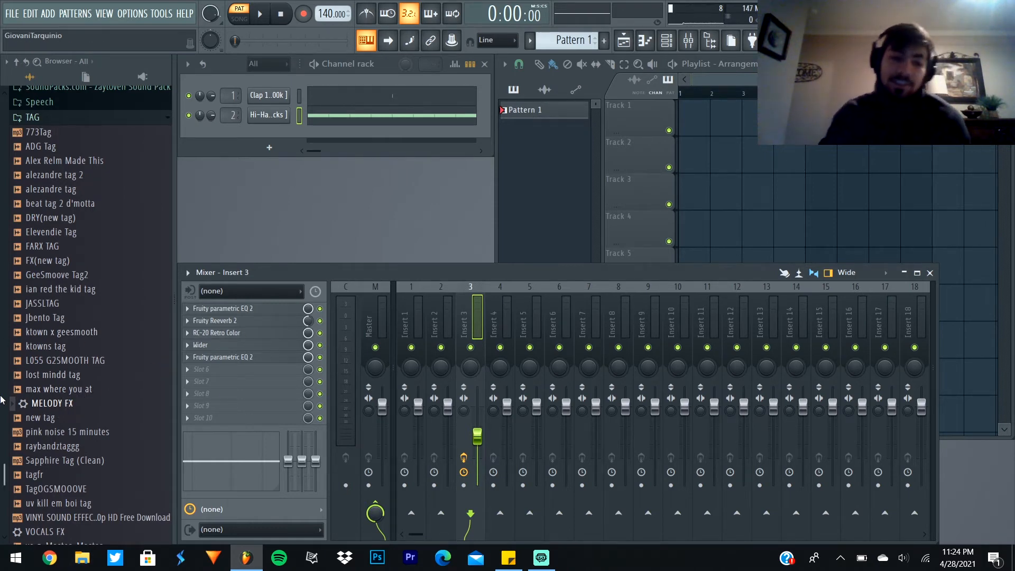
# Step: Collapse the TAG folder in the browser and expand the Plugins folder
pyautogui.scroll(-2, 78, 409)
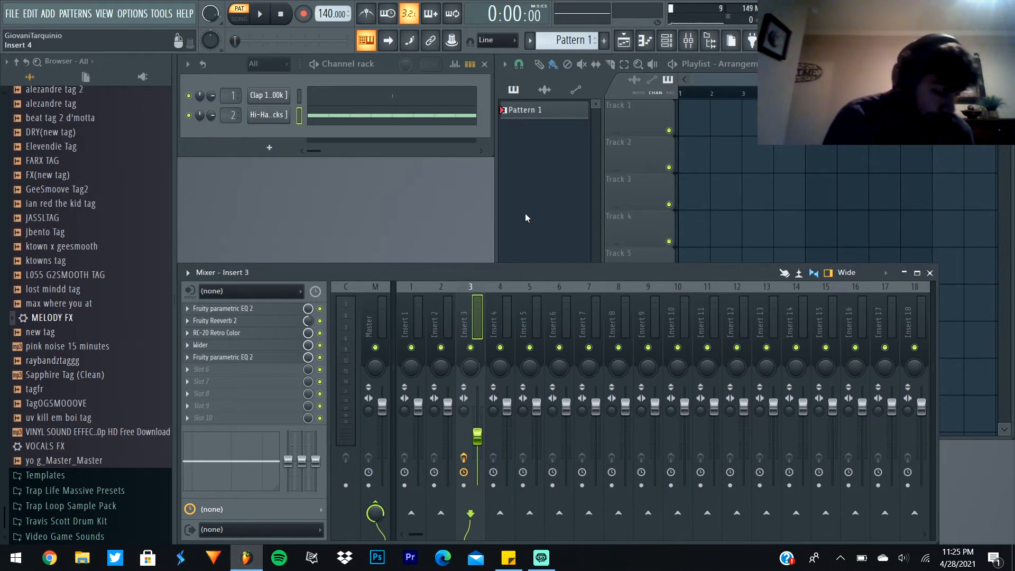
pyautogui.click(538, 207)
pyautogui.scroll(6, 53, 296)
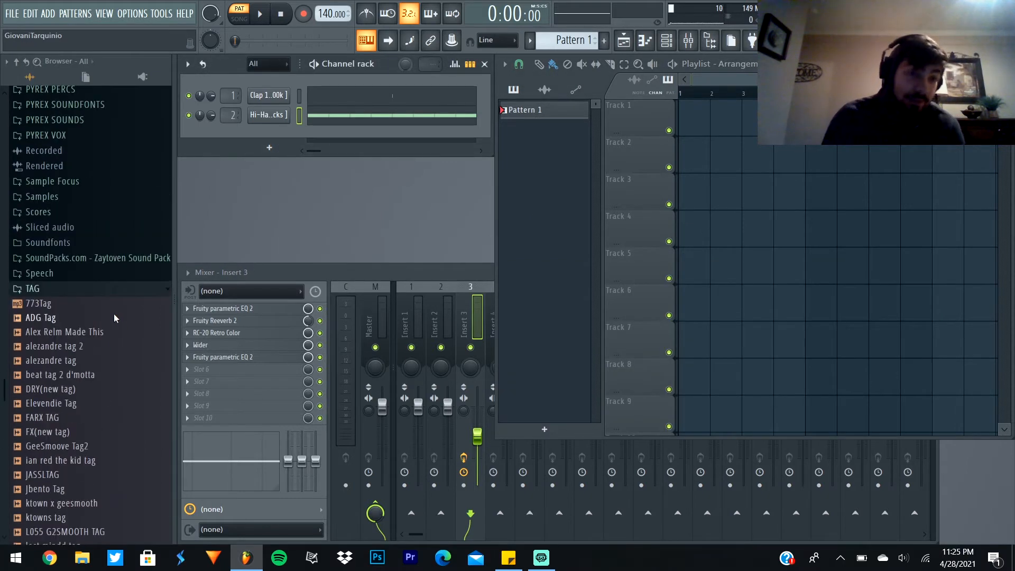
pyautogui.click(32, 289)
pyautogui.click(30, 168)
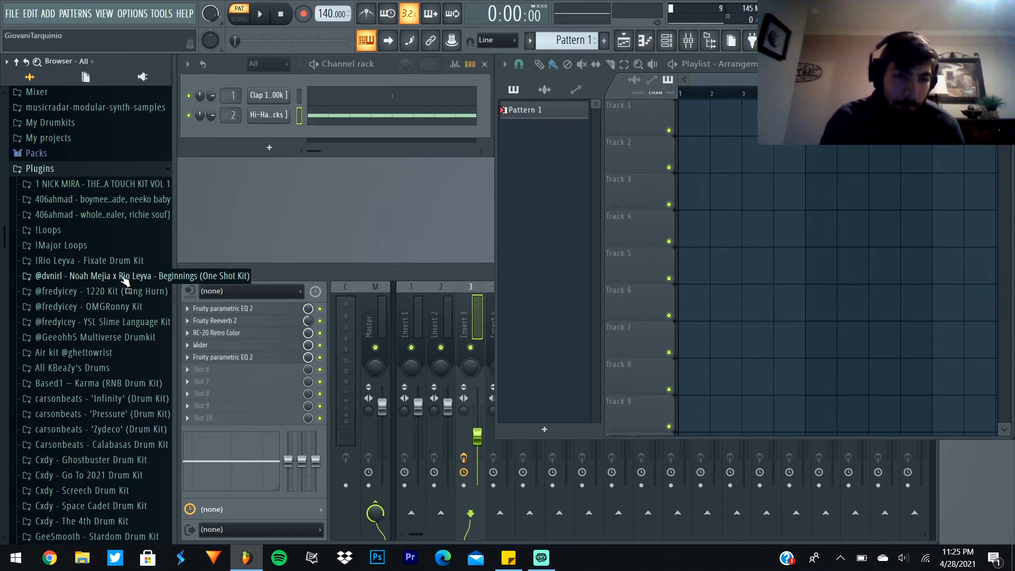
# Step: Look through the drum kits and loop kits stored in the Plugins folder
pyautogui.scroll(-4, 38, 281)
pyautogui.scroll(4, 59, 270)
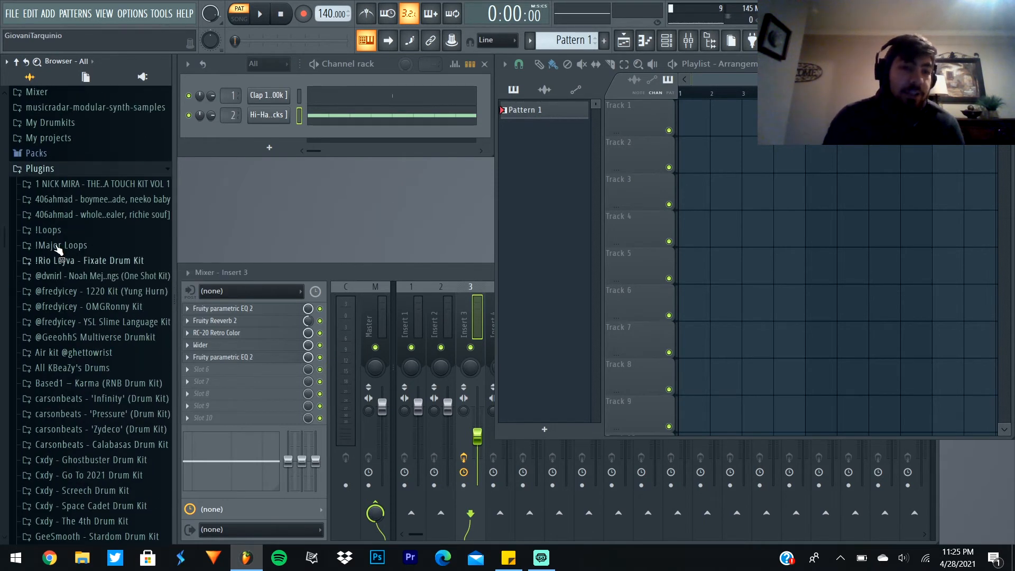
pyautogui.scroll(-4, 95, 286)
pyautogui.scroll(-6, 80, 185)
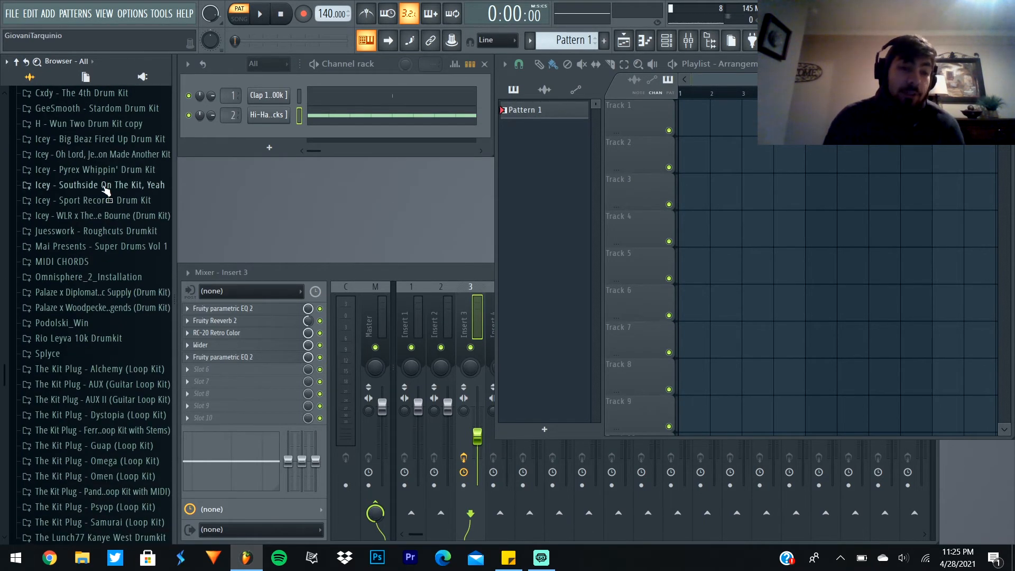
pyautogui.scroll(-3, 105, 214)
pyautogui.scroll(11, 79, 370)
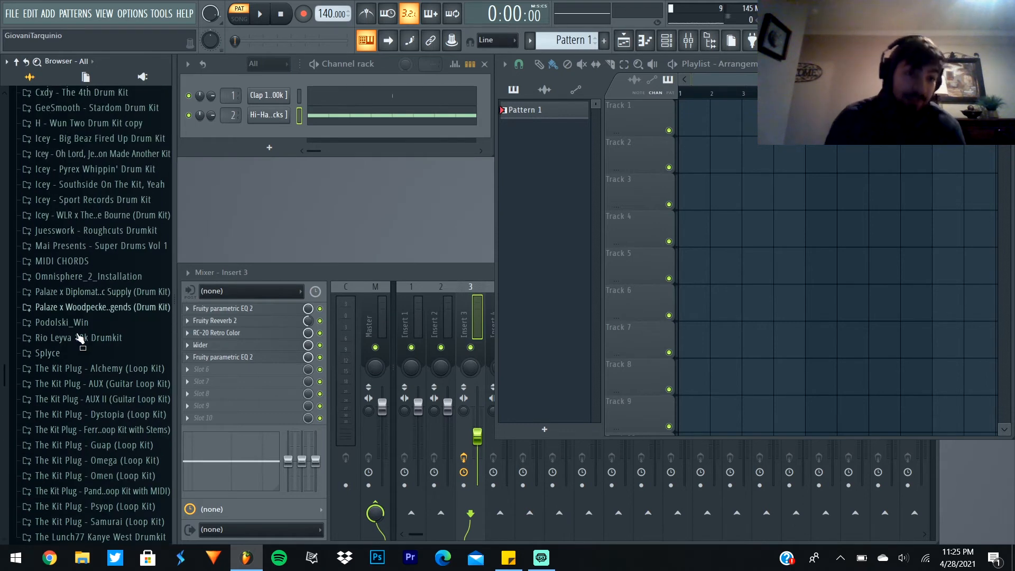
pyautogui.scroll(4, 89, 415)
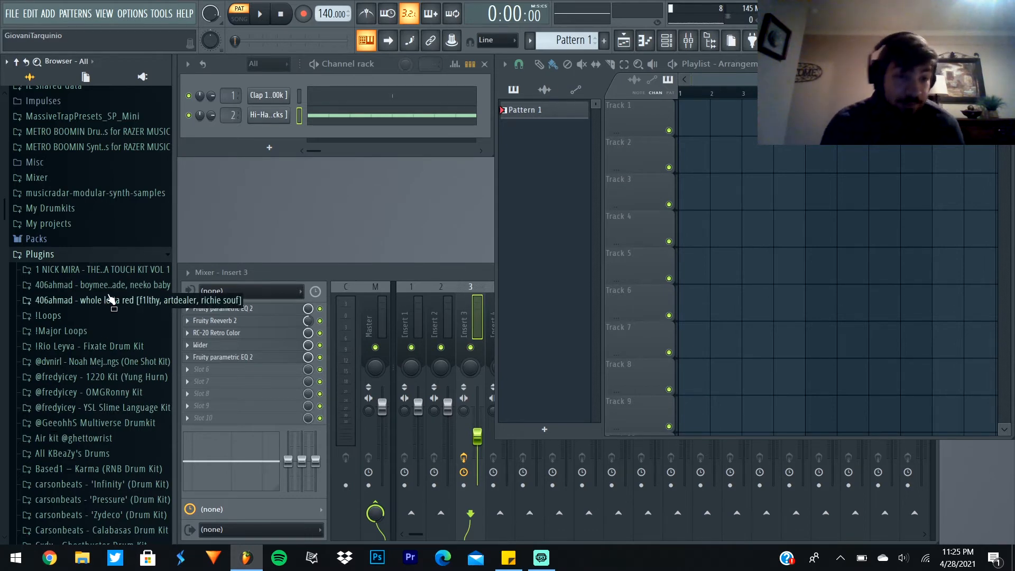
pyautogui.scroll(-4, 104, 309)
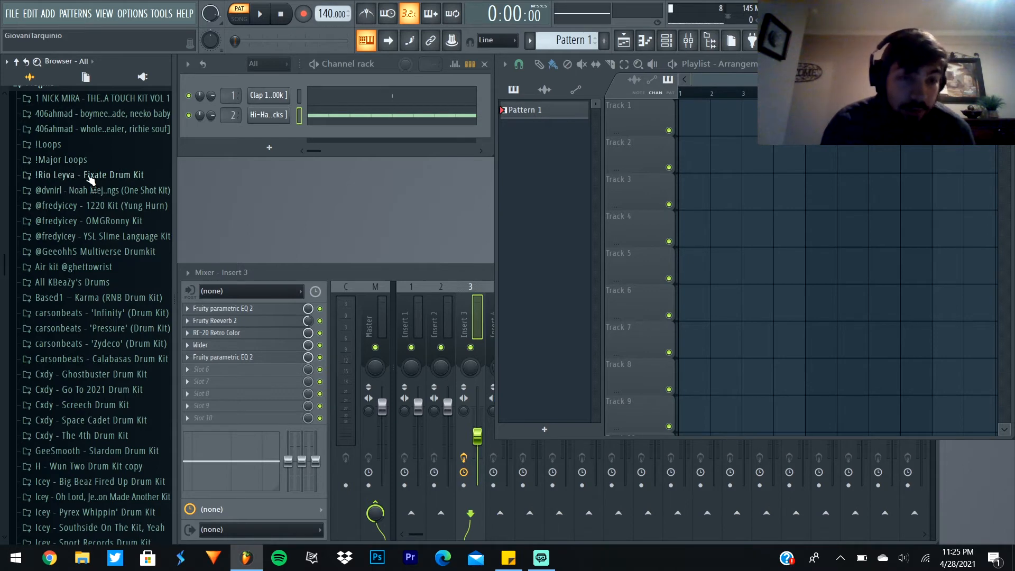
# Step: Expand the Fixate Drum Kit to review how its sounds are sorted into subfolders, including open hats, and collapse it again
pyautogui.click(87, 177)
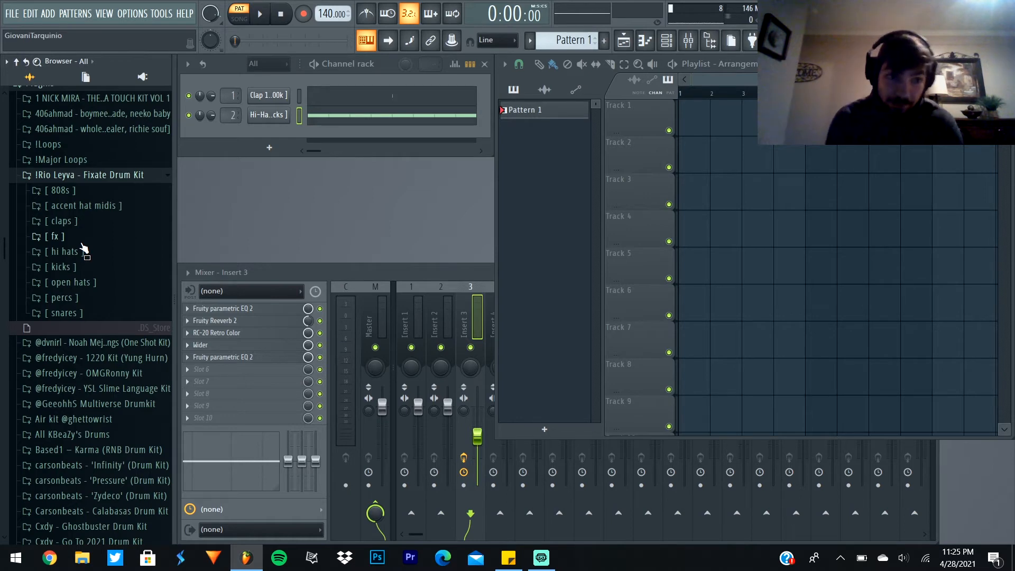
pyautogui.scroll(5, 95, 259)
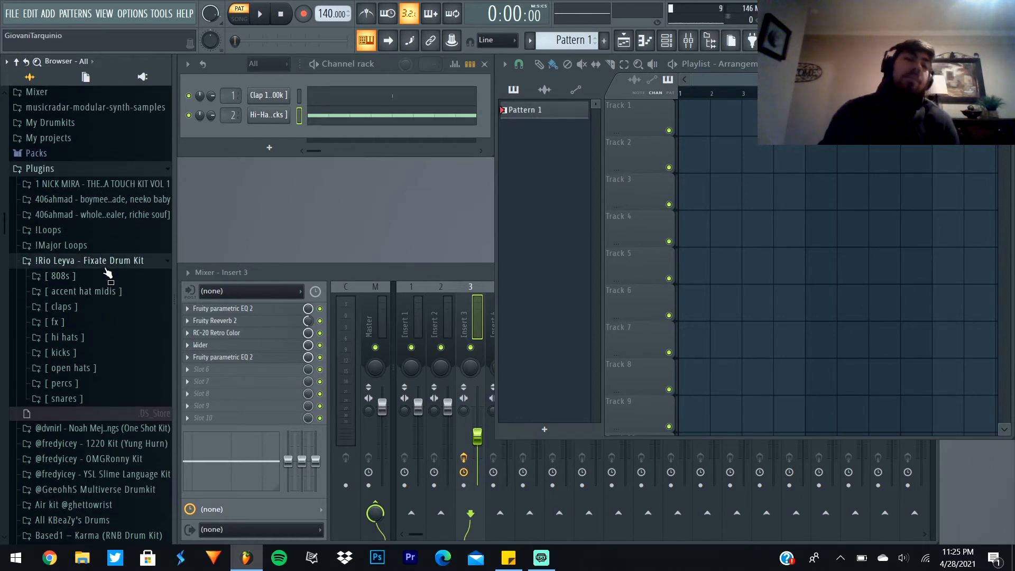
pyautogui.click(74, 368)
pyautogui.click(71, 369)
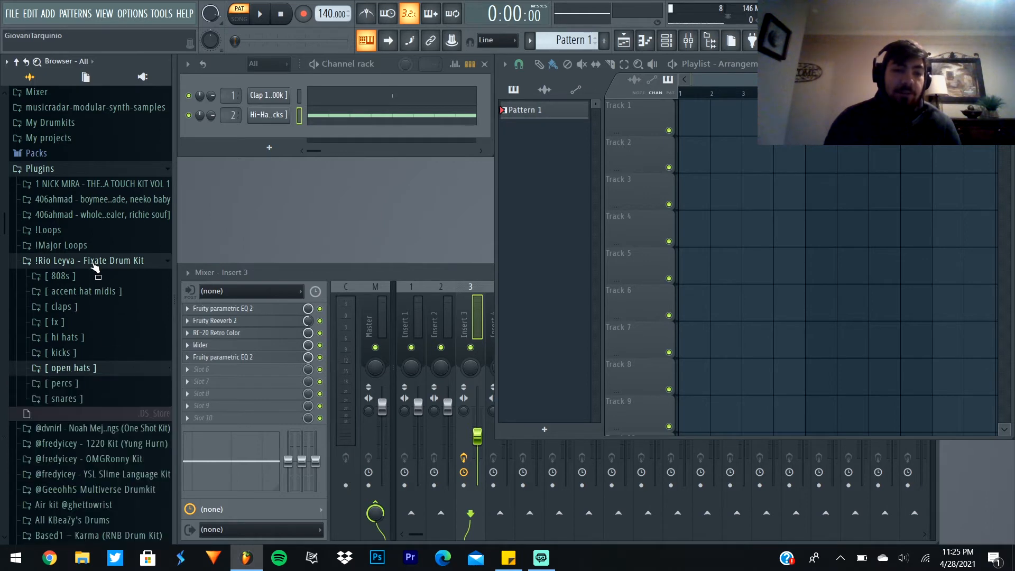
pyautogui.click(92, 262)
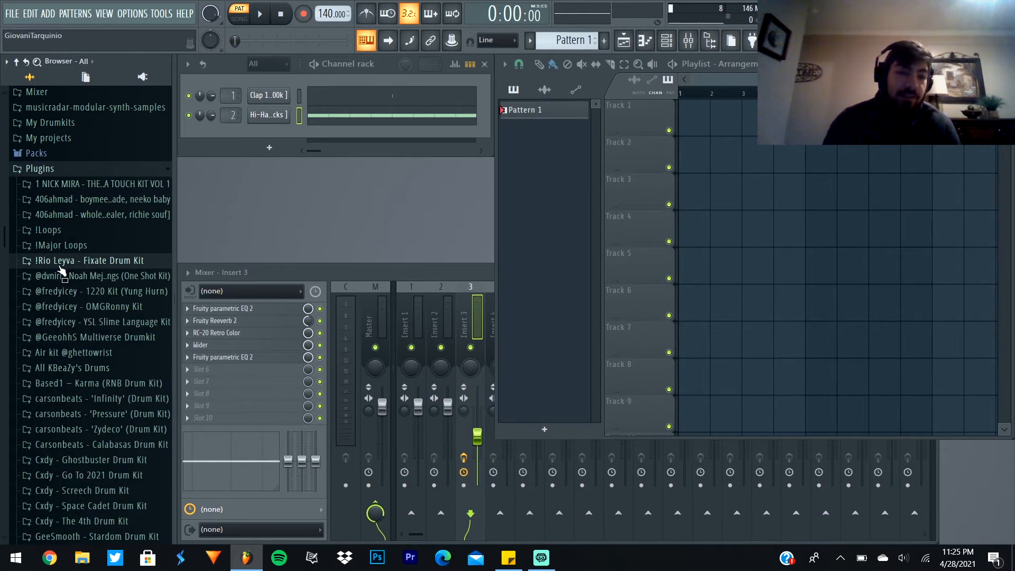
pyautogui.click(132, 260)
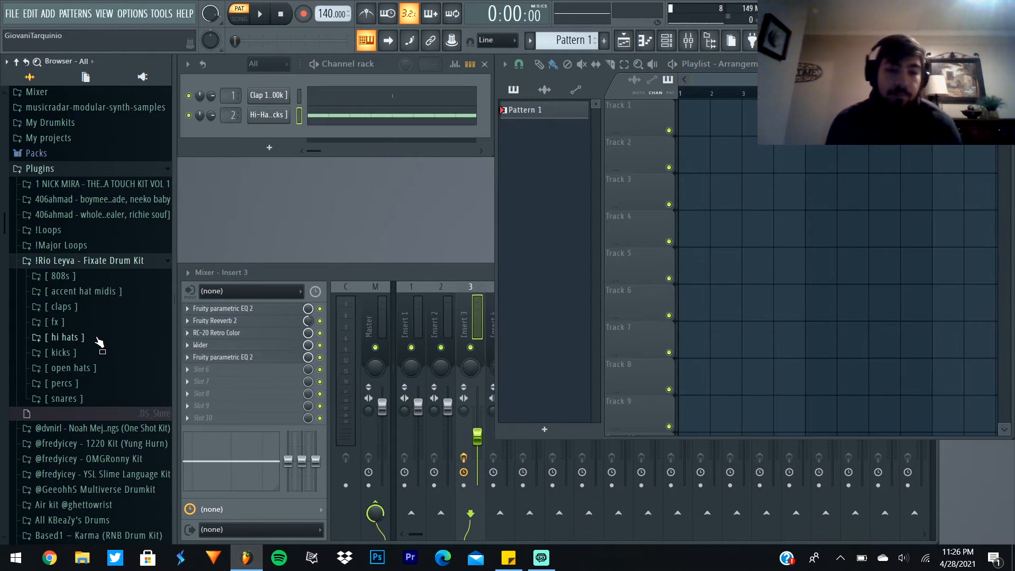
pyautogui.click(123, 263)
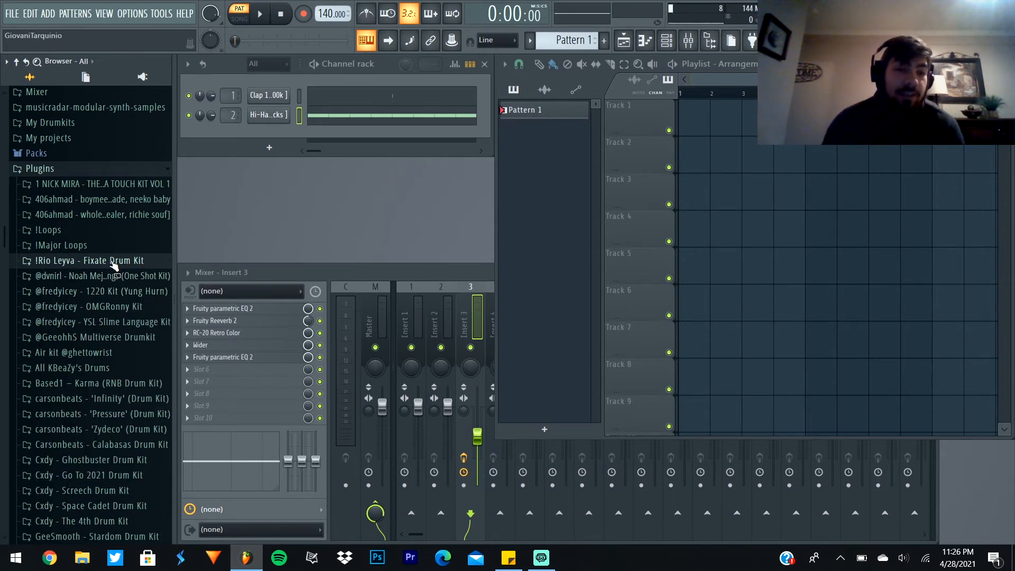
pyautogui.scroll(-6, 103, 222)
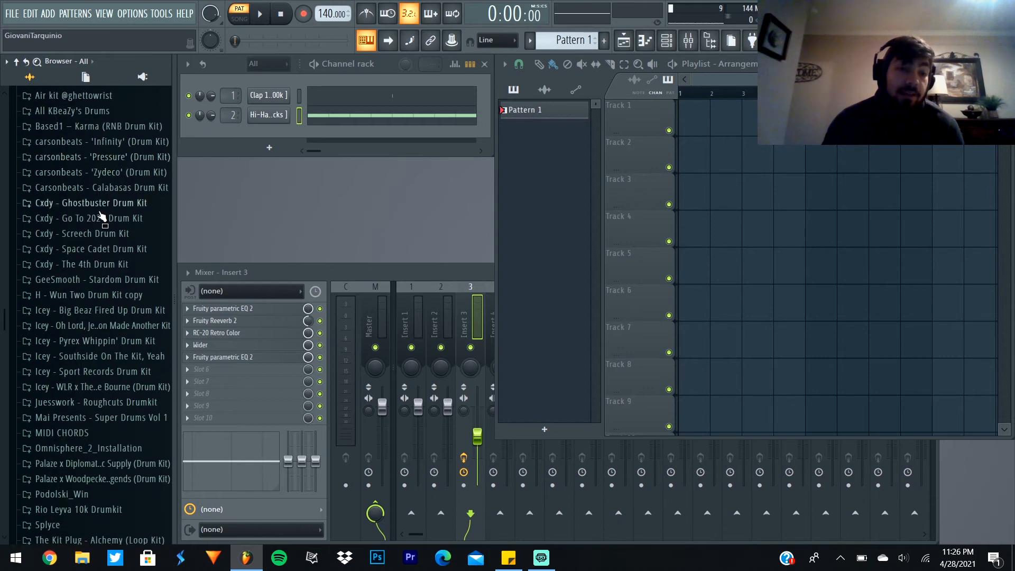
pyautogui.scroll(-6, 100, 217)
pyautogui.scroll(12, 63, 466)
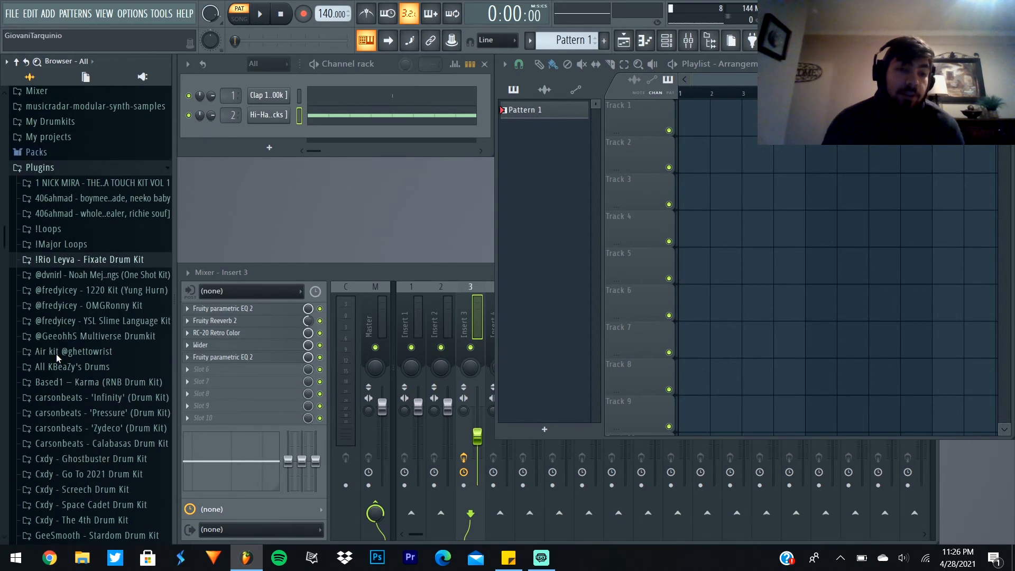
# Step: Expand the Fixate Drum Kit and its snares subfolder to review the sorted sounds, and collapse both again
pyautogui.click(90, 260)
pyautogui.click(62, 396)
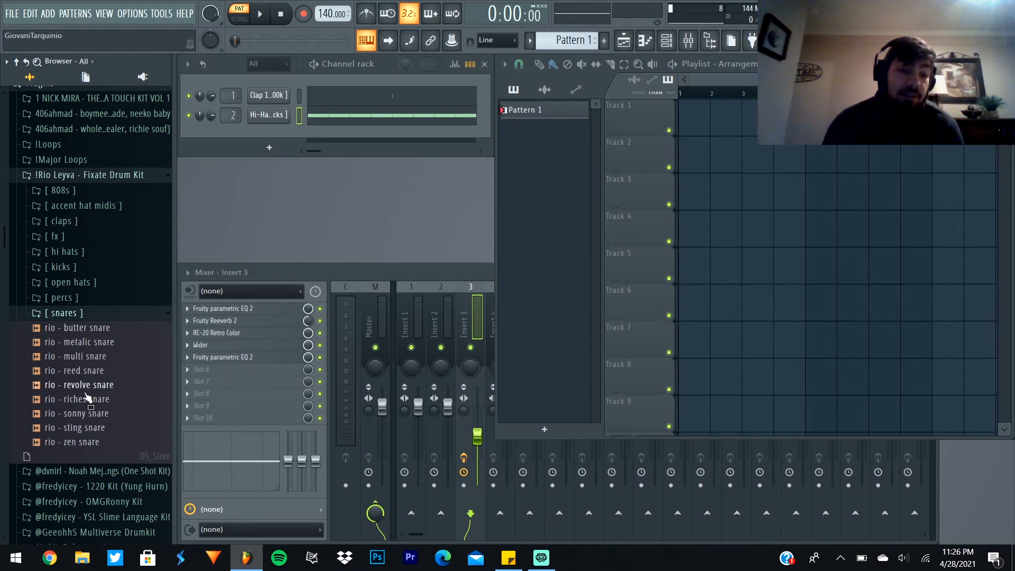
pyautogui.click(102, 313)
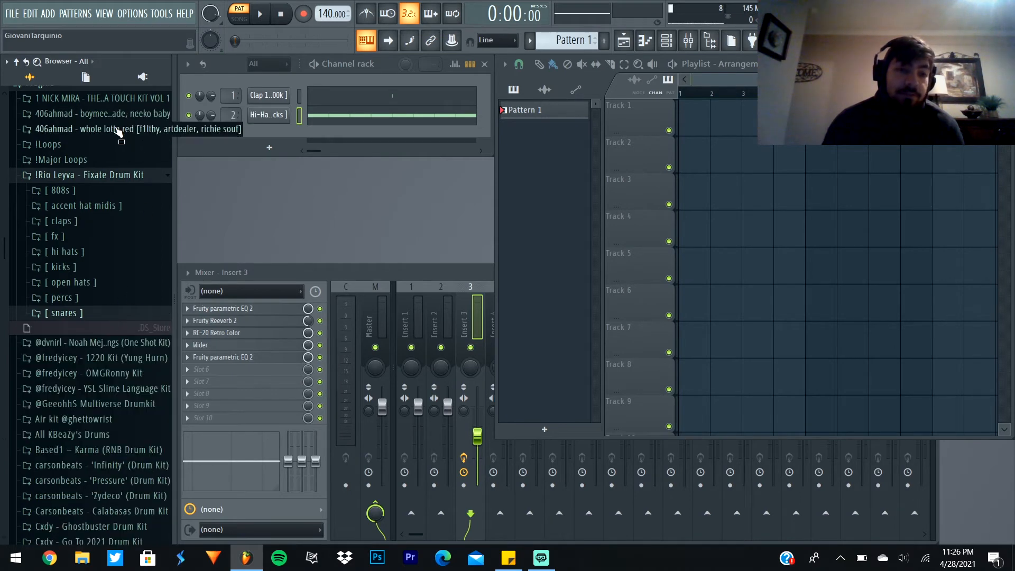
pyautogui.click(101, 176)
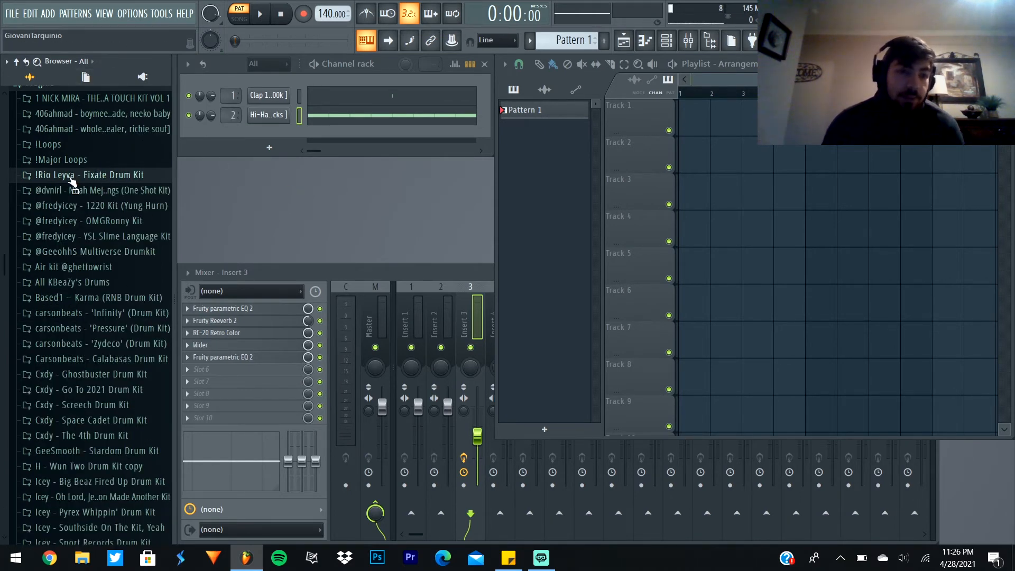
pyautogui.scroll(3, 113, 243)
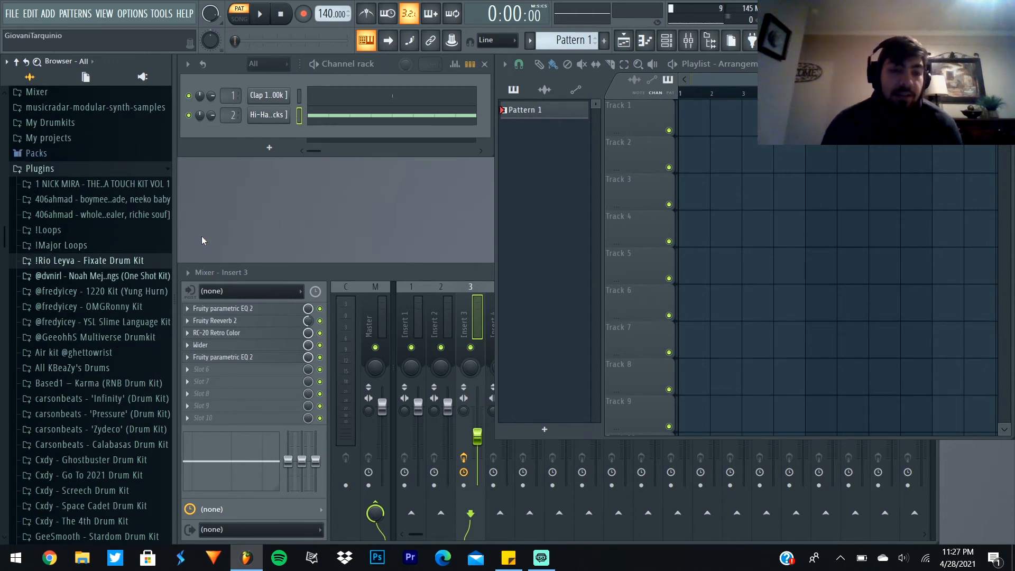
# Step: Replace the Clap 1 channel with the Omnisphere plugin and dismiss its splash screen
pyautogui.rightClick(285, 95)
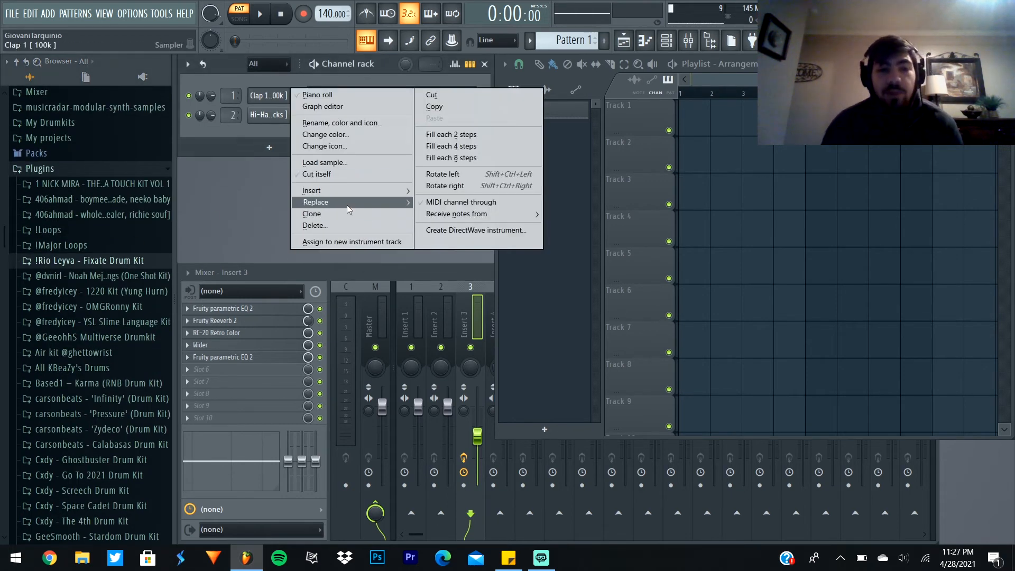
pyautogui.moveTo(347, 204)
pyautogui.click(470, 37)
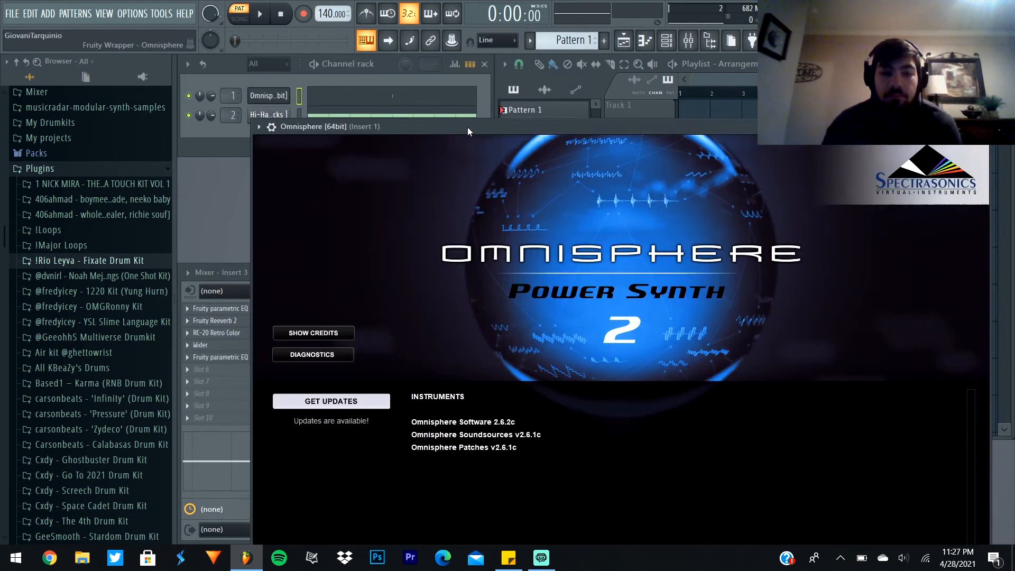
pyautogui.click(606, 341)
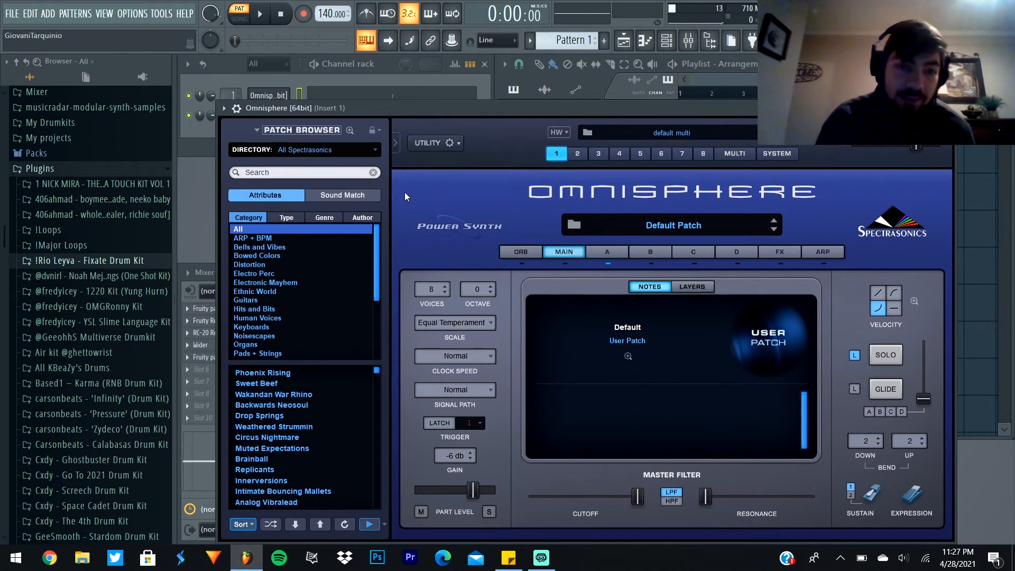
# Step: Set Omnisphere's patch directory to the user bank Gibbo Beats - Maverick (Omnisphere)
pyautogui.click(317, 150)
pyautogui.moveTo(316, 251)
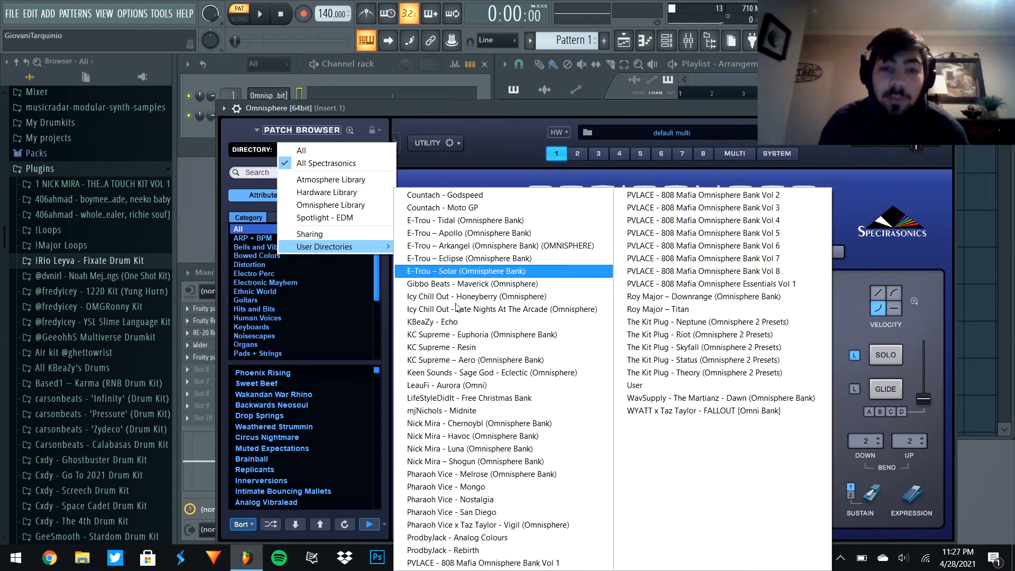
pyautogui.click(498, 284)
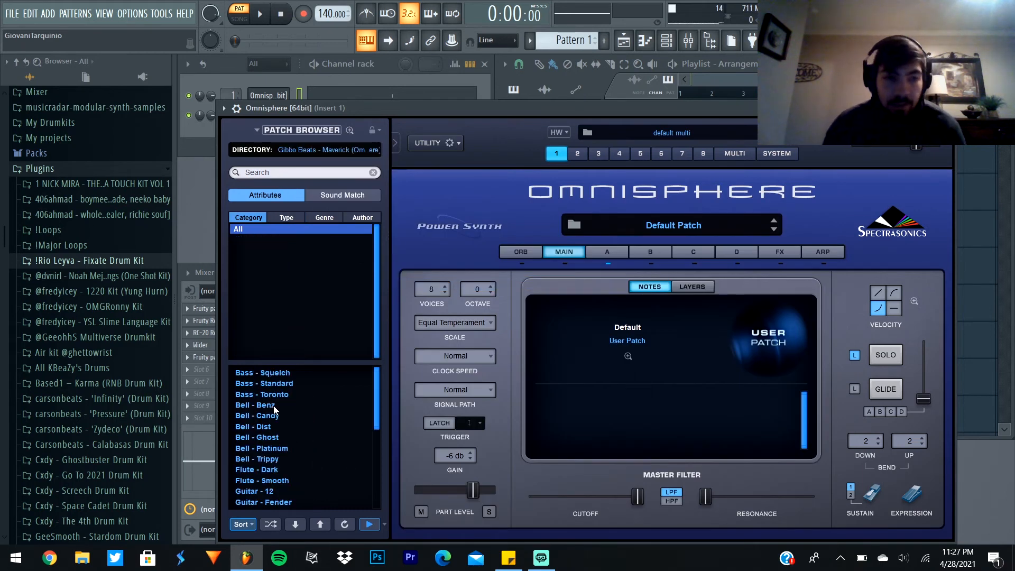
# Step: Look through the Maverick bank's patches to see how they are named by instrument type, and close Omnisphere
pyautogui.scroll(-2, 288, 403)
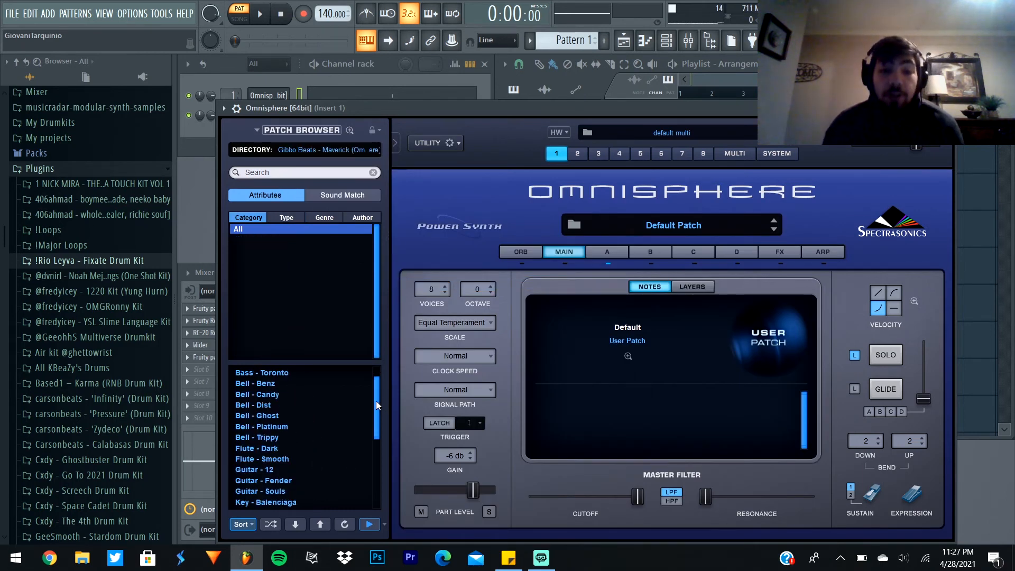
pyautogui.moveTo(377, 396); pyautogui.dragTo(373, 478)
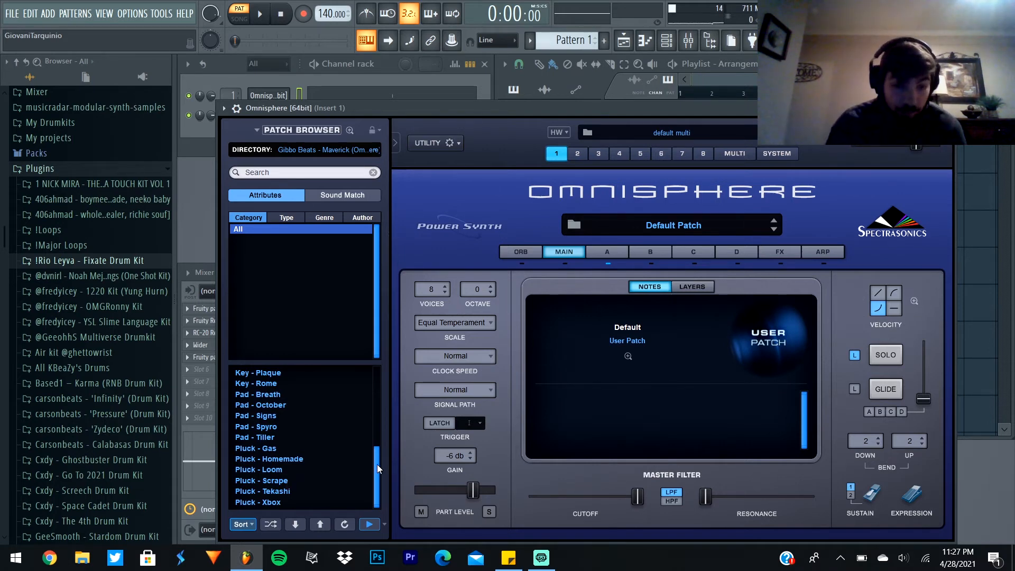
pyautogui.moveTo(377, 461)
pyautogui.mouseDown()
pyautogui.moveTo(382, 424)
pyautogui.moveTo(377, 458)
pyautogui.mouseUp()
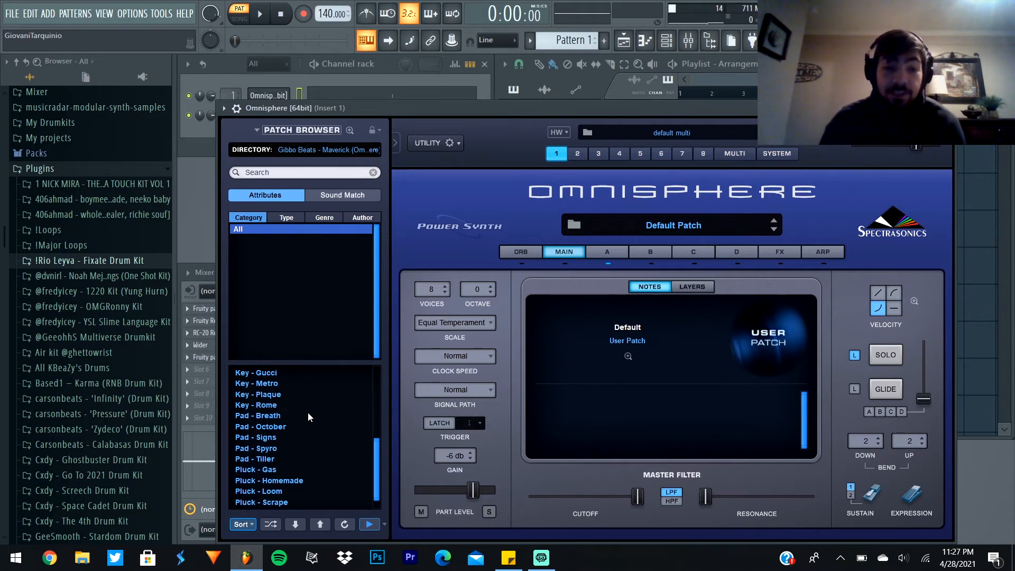
pyautogui.moveTo(375, 465); pyautogui.dragTo(381, 376)
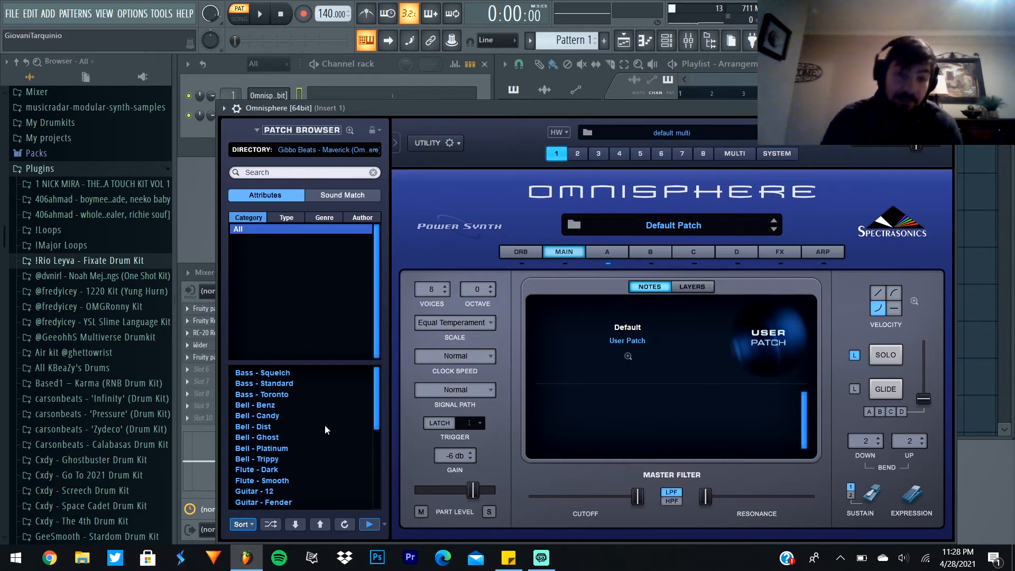
pyautogui.moveTo(376, 383)
pyautogui.mouseDown()
pyautogui.moveTo(379, 486)
pyautogui.moveTo(388, 373)
pyautogui.mouseUp()
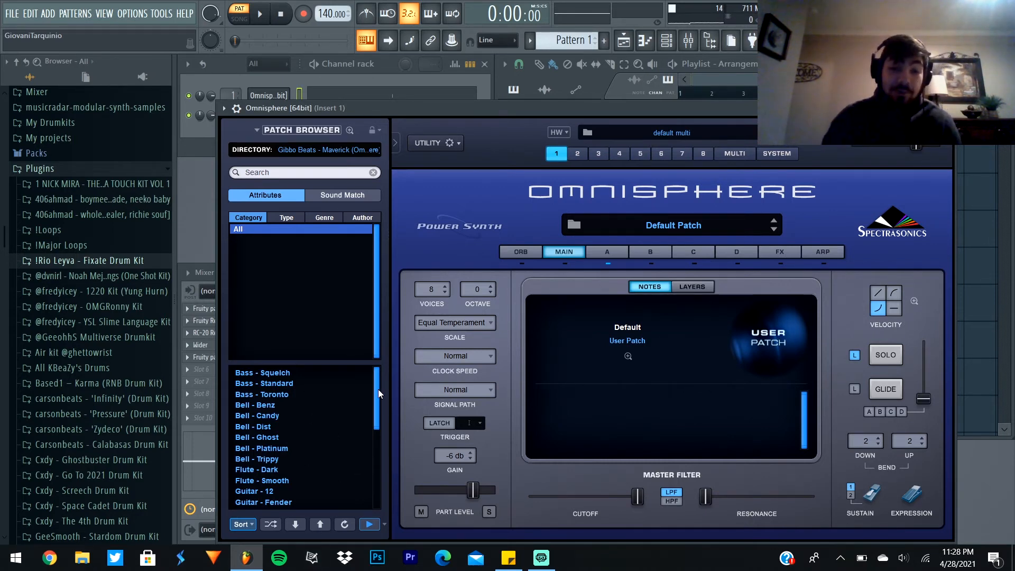
pyautogui.moveTo(379, 393); pyautogui.dragTo(376, 471)
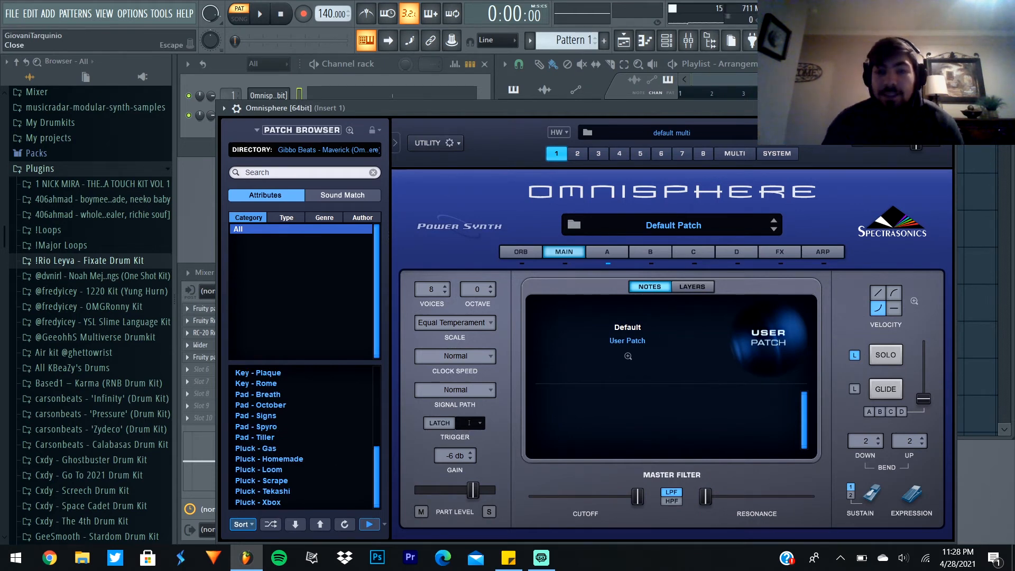
pyautogui.click(947, 108)
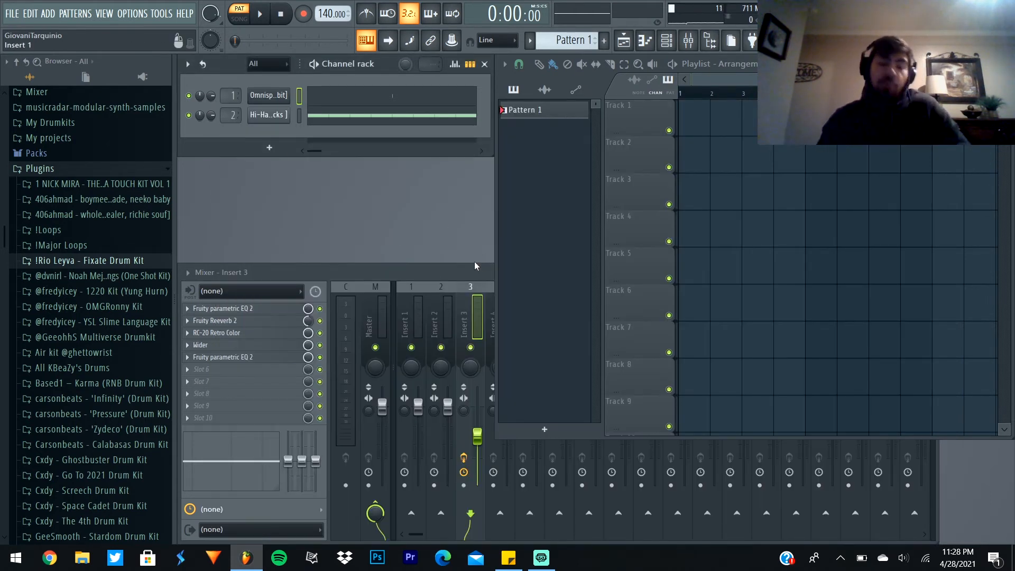
pyautogui.click(393, 272)
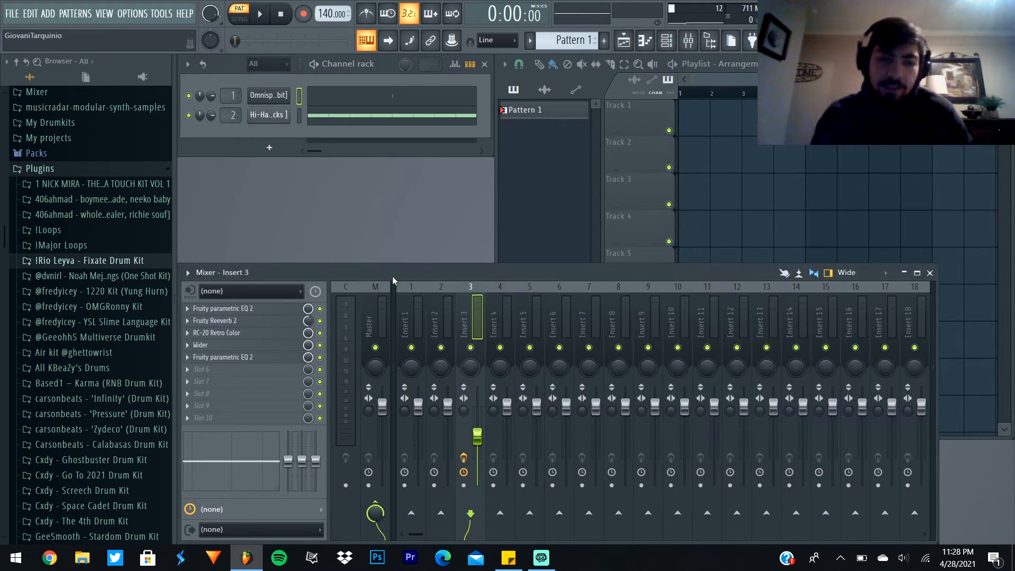
pyautogui.click(550, 229)
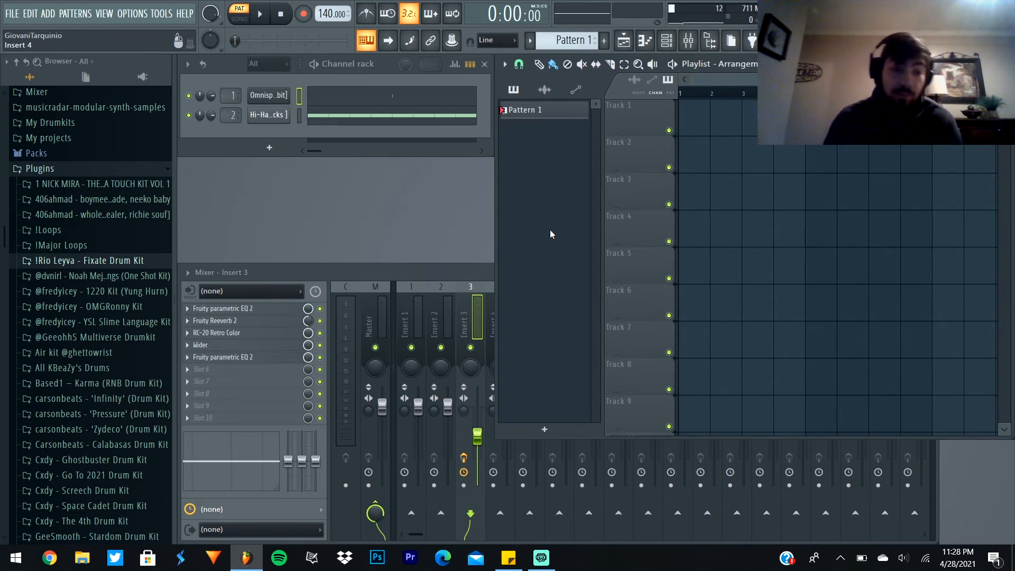
pyautogui.click(439, 259)
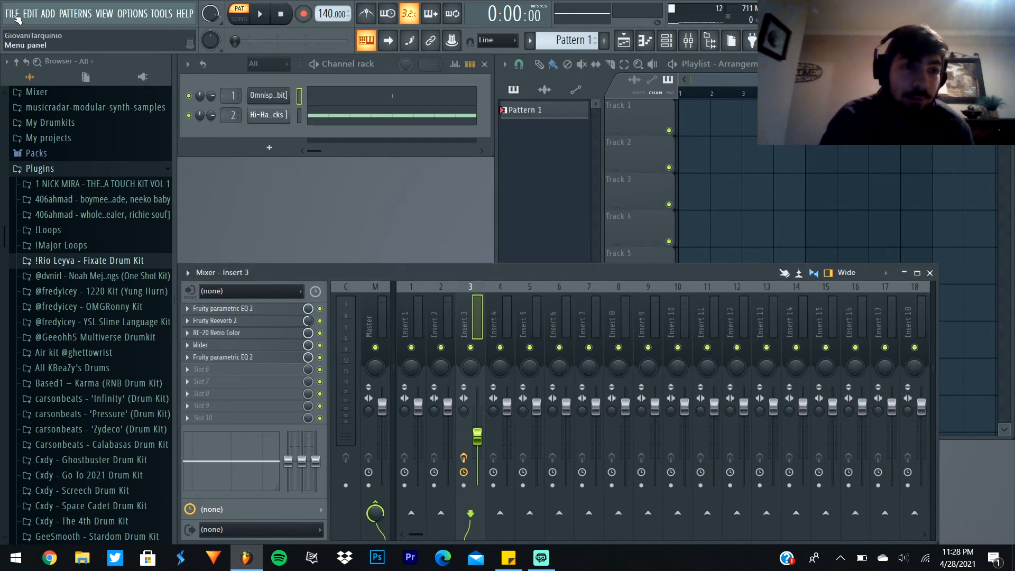
# Step: Open the pyramid.flp project and bring its playlist in front of the mixer
pyautogui.click(13, 16)
pyautogui.click(34, 214)
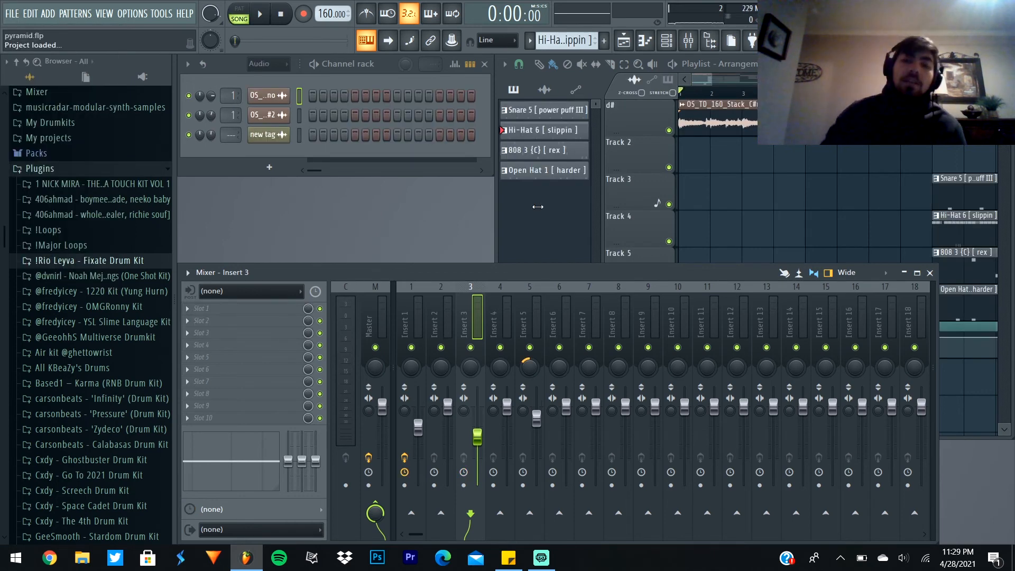
pyautogui.click(538, 206)
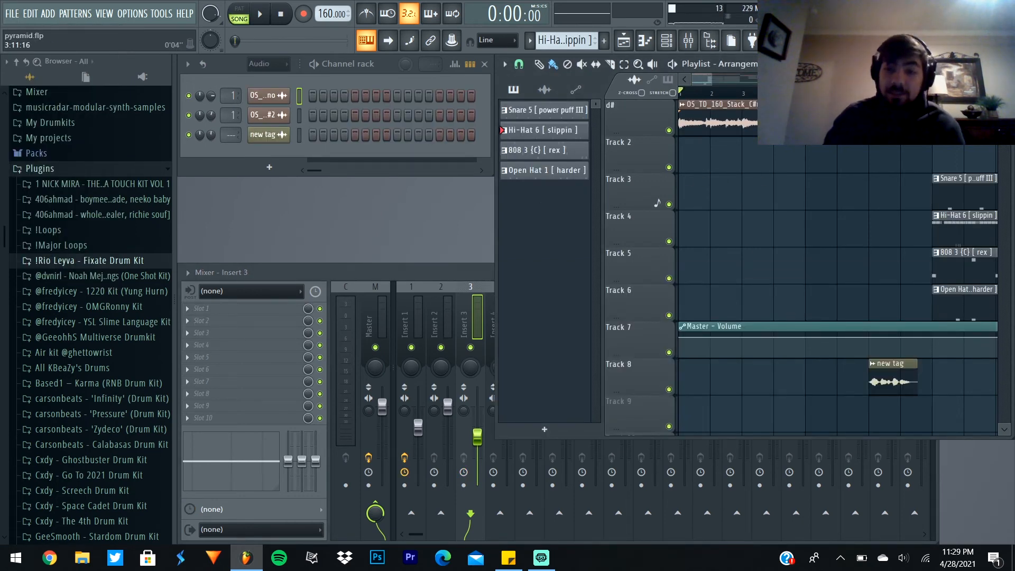
# Step: Look over the song's arrangement in the playlist and maximize the playlist window
pyautogui.scroll(-5, 763, 93)
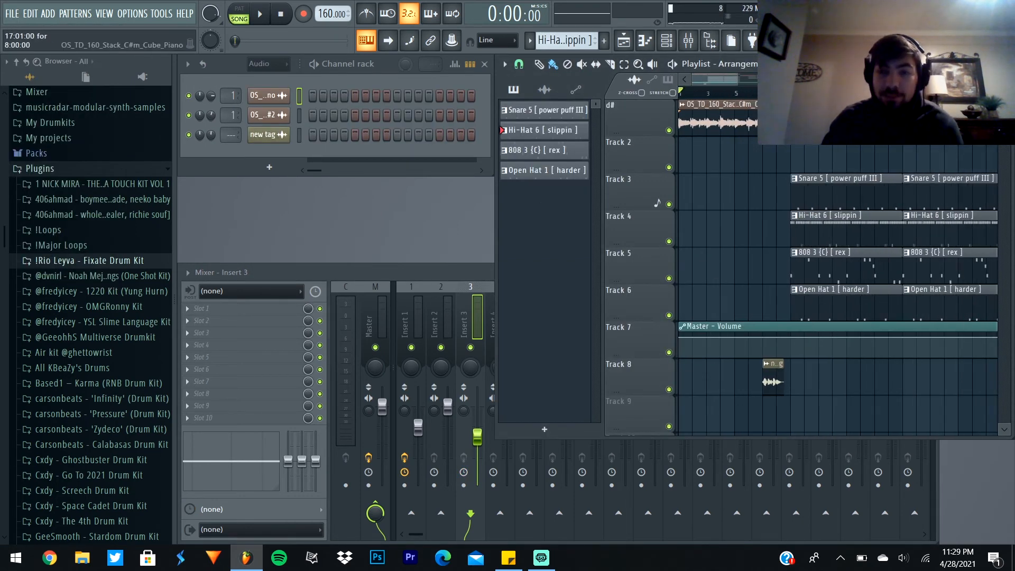
pyautogui.scroll(-3, 763, 93)
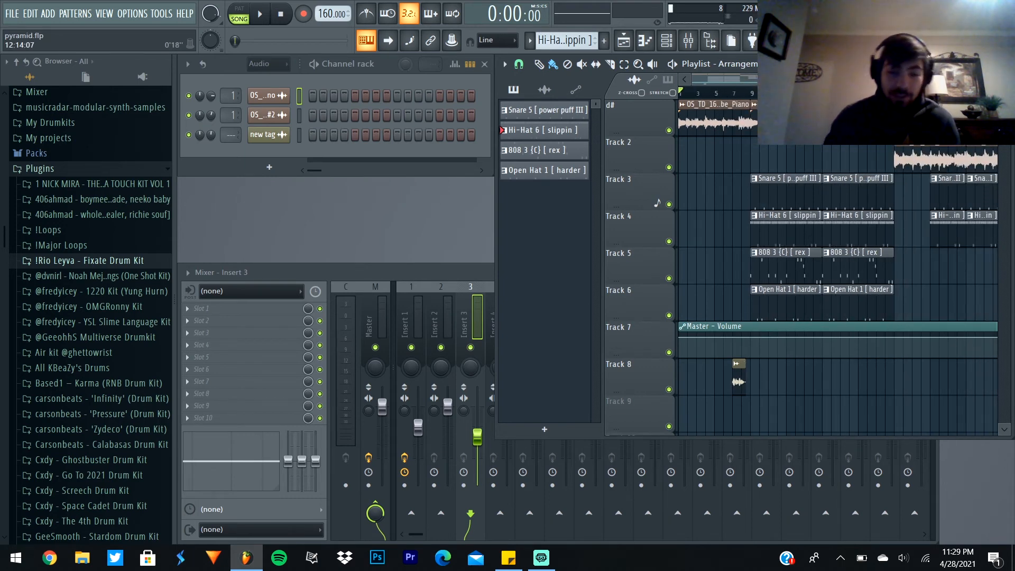
pyautogui.scroll(-2, 763, 93)
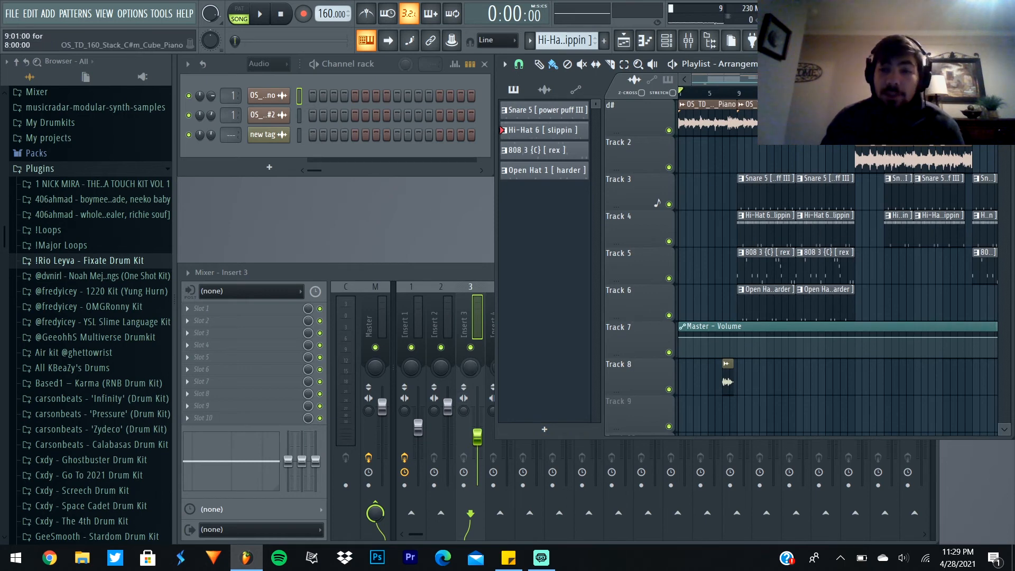
pyautogui.scroll(-2, 734, 99)
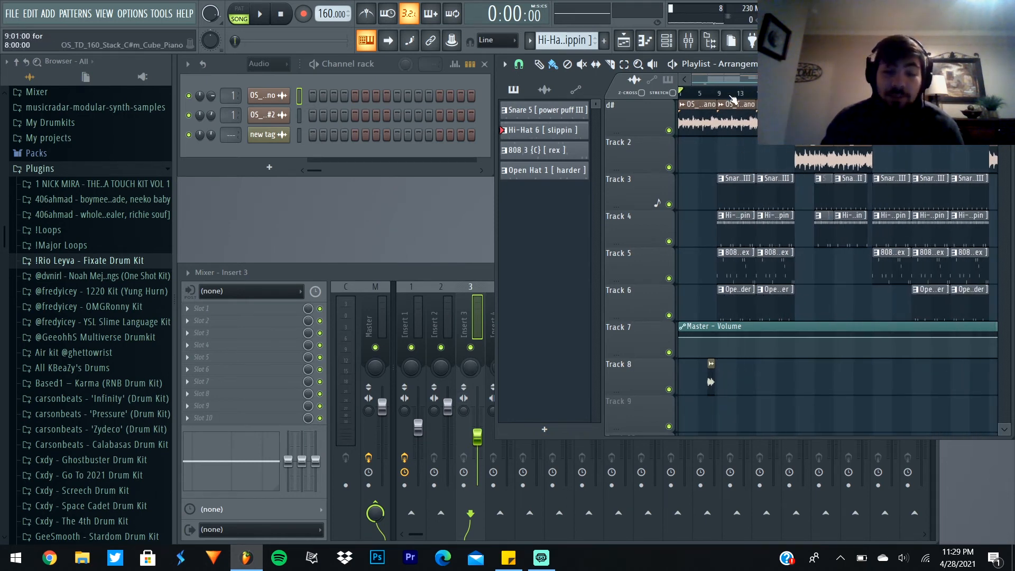
pyautogui.scroll(3, 750, 99)
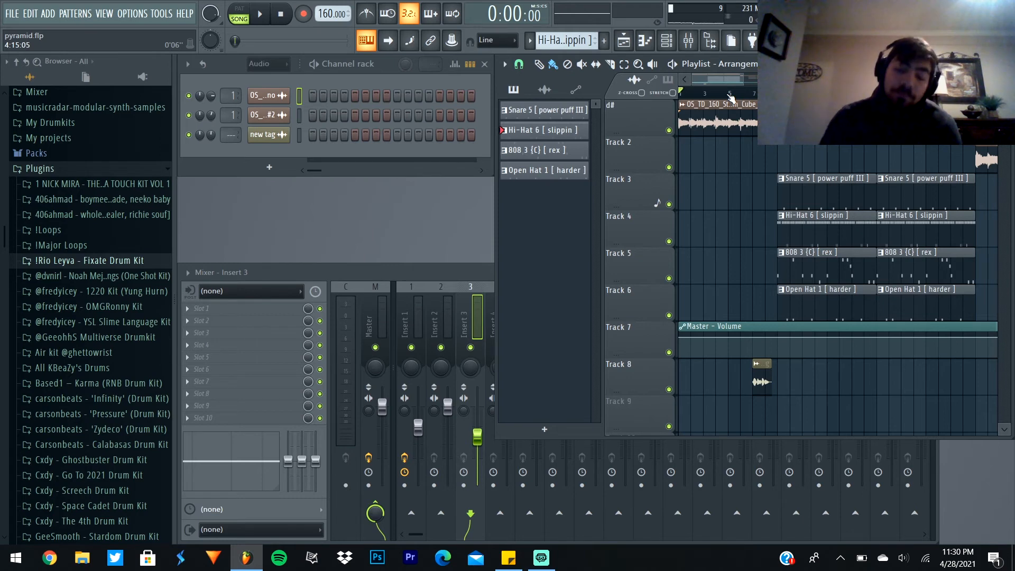
pyautogui.scroll(-3, 731, 98)
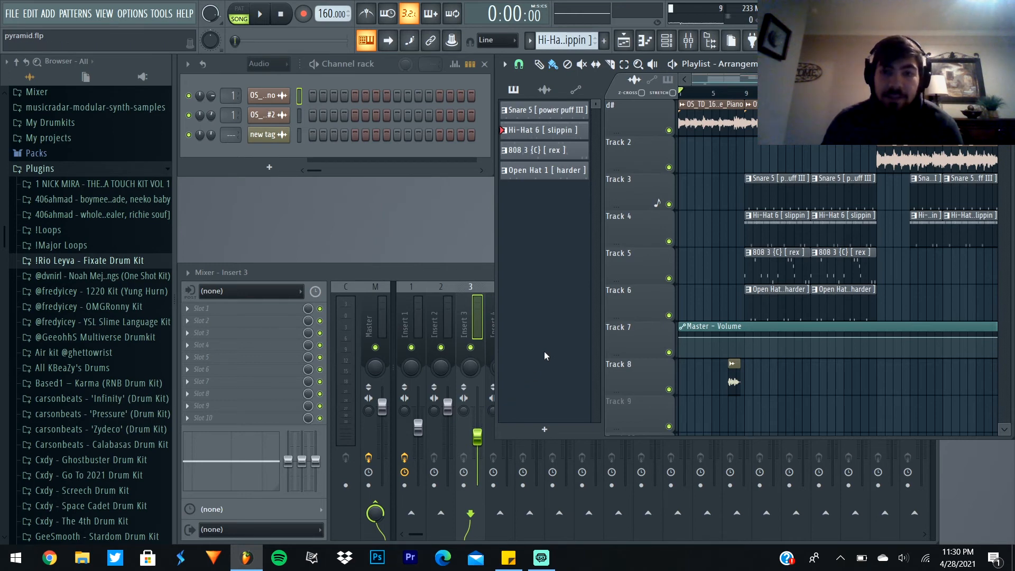
pyautogui.click(542, 560)
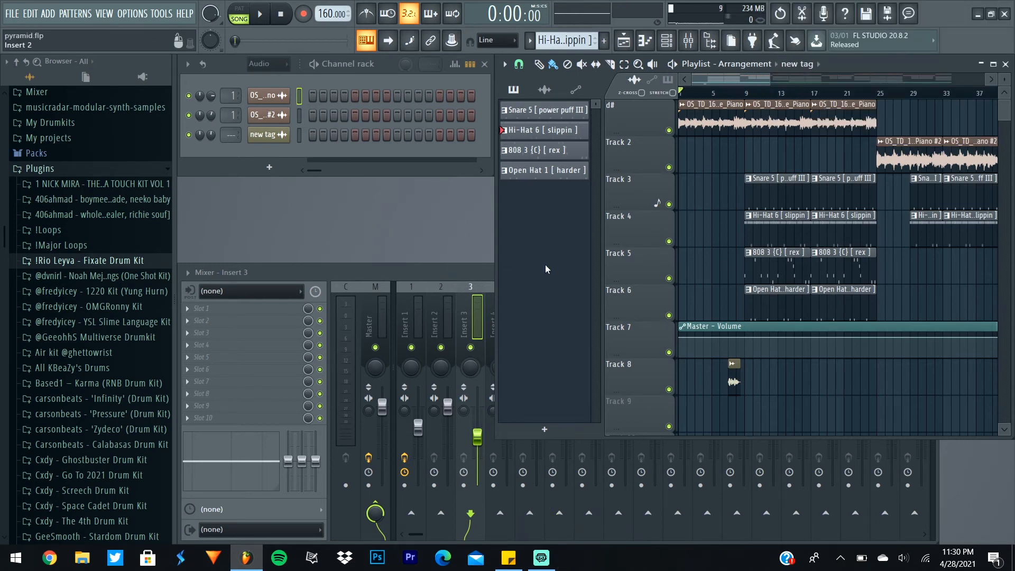
pyautogui.click(994, 64)
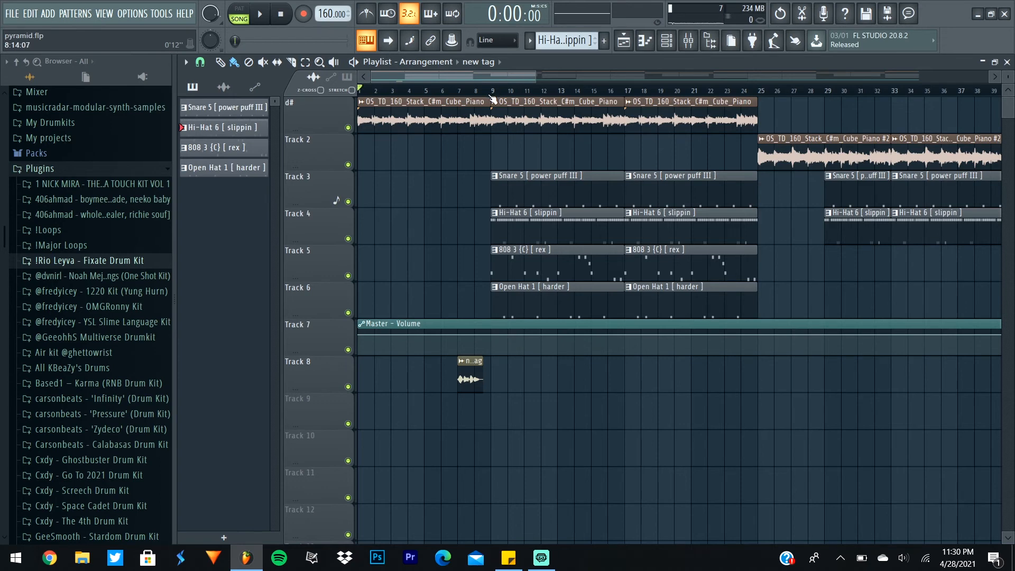
# Step: Highlight the intro section in bars 1 to 8 of the playlist, and clear the selection
pyautogui.moveTo(492, 91); pyautogui.dragTo(266, 112)
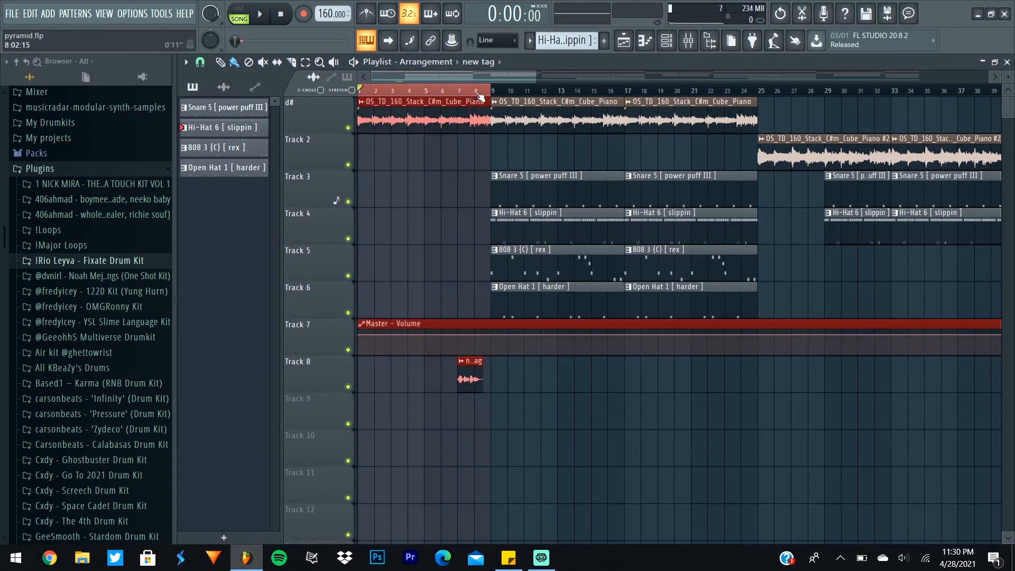
pyautogui.moveTo(480, 93); pyautogui.dragTo(301, 111)
pyautogui.moveTo(493, 79); pyautogui.dragTo(507, 81)
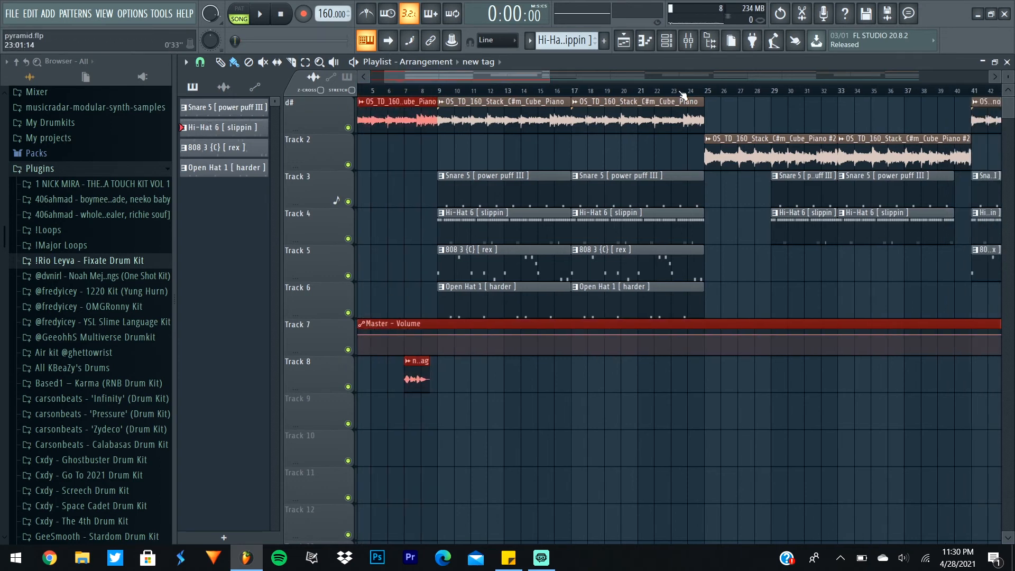
pyautogui.scroll(-2, 706, 96)
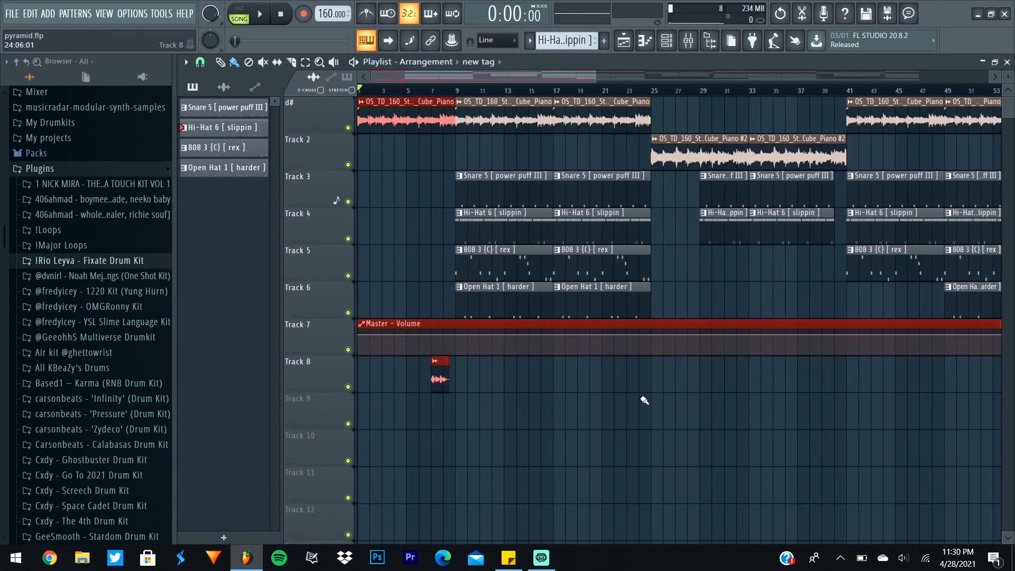
pyautogui.click(420, 209)
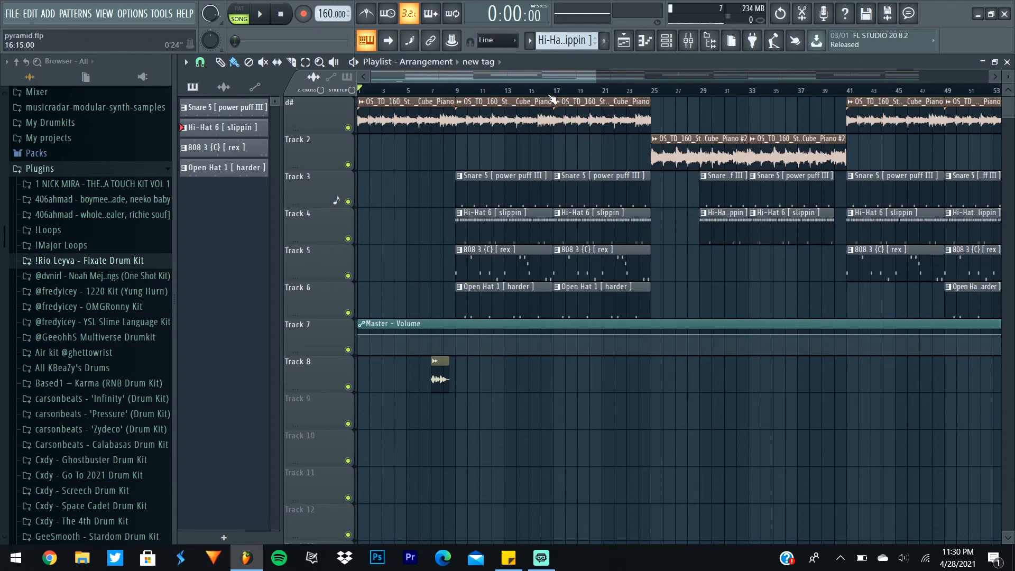
# Step: Select the first full drum section in the playlist, covering bars 9 to 24
pyautogui.moveTo(457, 91); pyautogui.dragTo(651, 93)
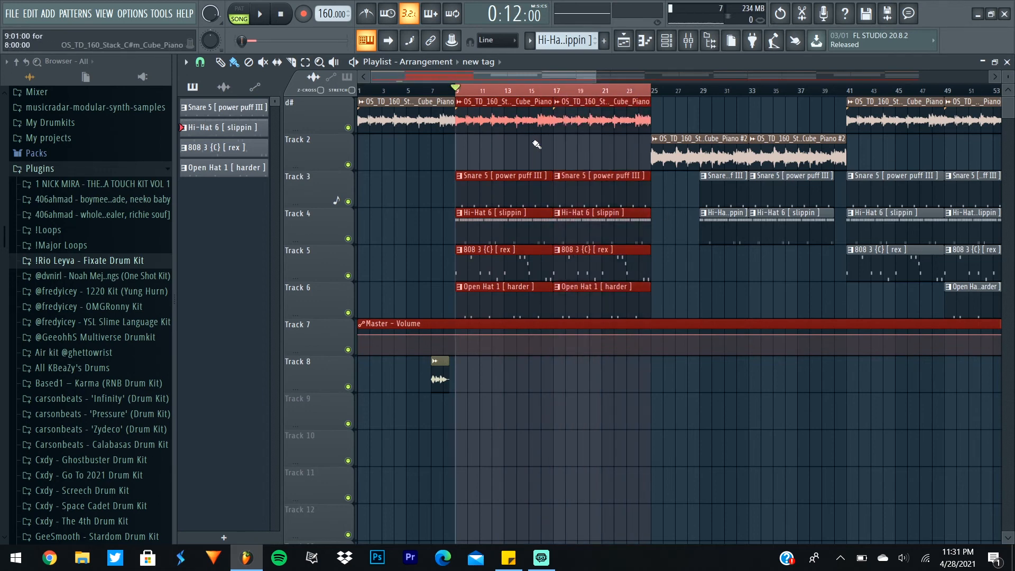
pyautogui.moveTo(640, 91); pyautogui.dragTo(461, 122)
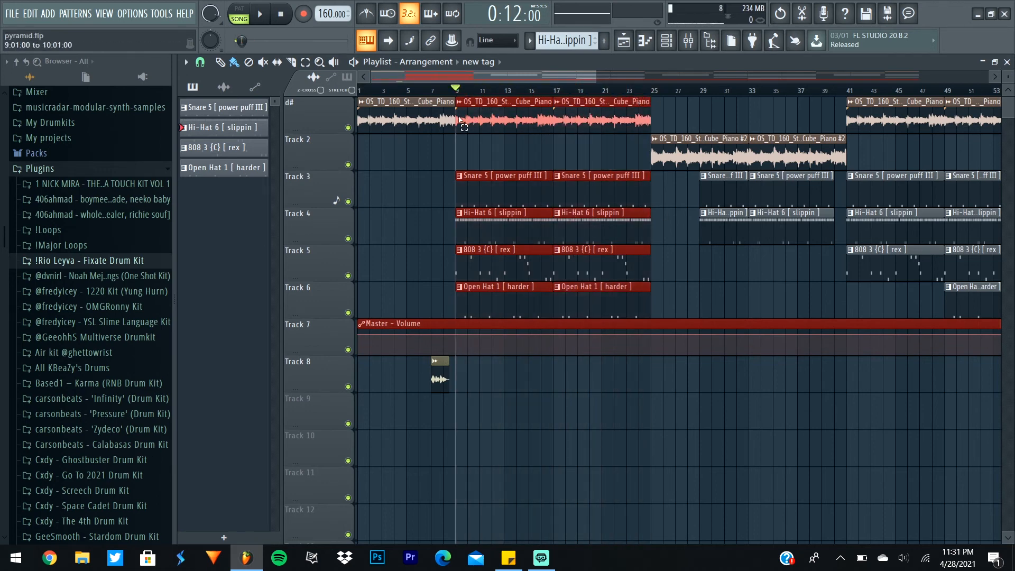
# Step: Highlight the breakdown section in bars 25 to 40 of the playlist, and clear the selection
pyautogui.keyDown('ctrl'); pyautogui.click(709, 106); pyautogui.keyUp('ctrl')
pyautogui.moveTo(656, 94); pyautogui.dragTo(846, 130)
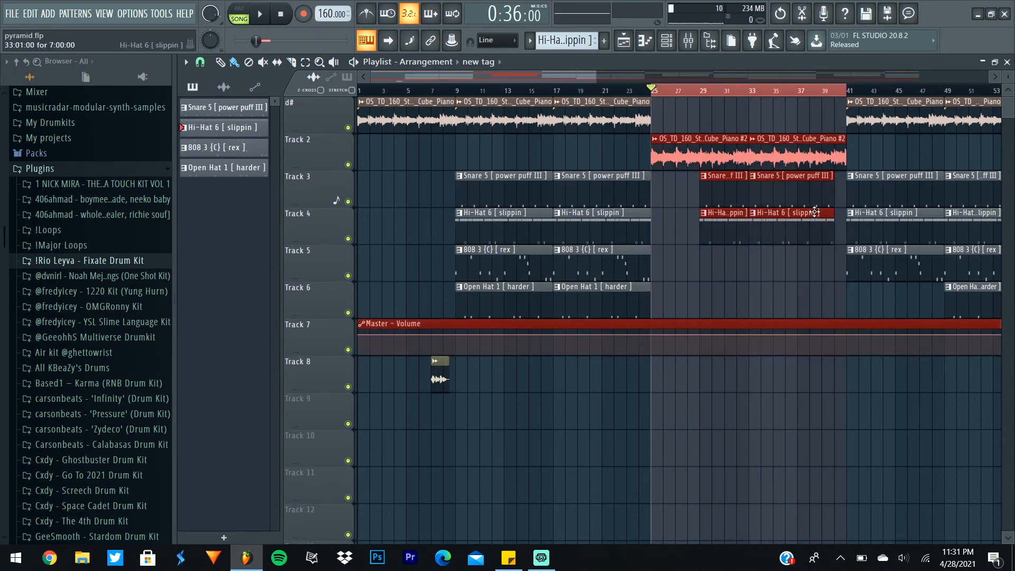
pyautogui.moveTo(841, 93); pyautogui.dragTo(655, 111)
pyautogui.keyDown('ctrl'); pyautogui.click(884, 153); pyautogui.keyUp('ctrl')
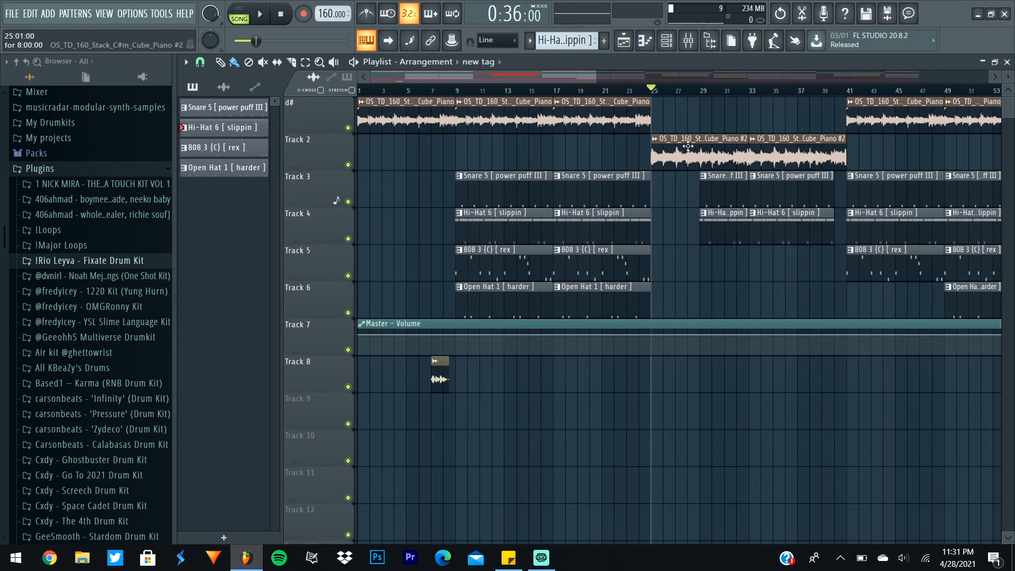
# Step: Highlight the repeating blocks of the arrangement one after another, bars 9 to 48 and bars 49 to 88
pyautogui.moveTo(566, 80); pyautogui.dragTo(592, 81)
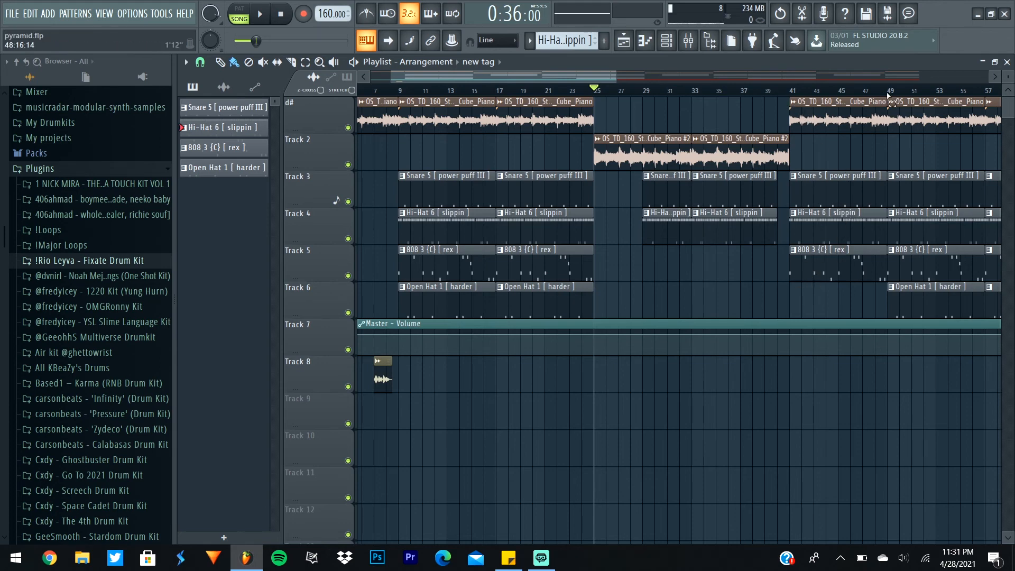
pyautogui.moveTo(887, 95); pyautogui.dragTo(400, 123)
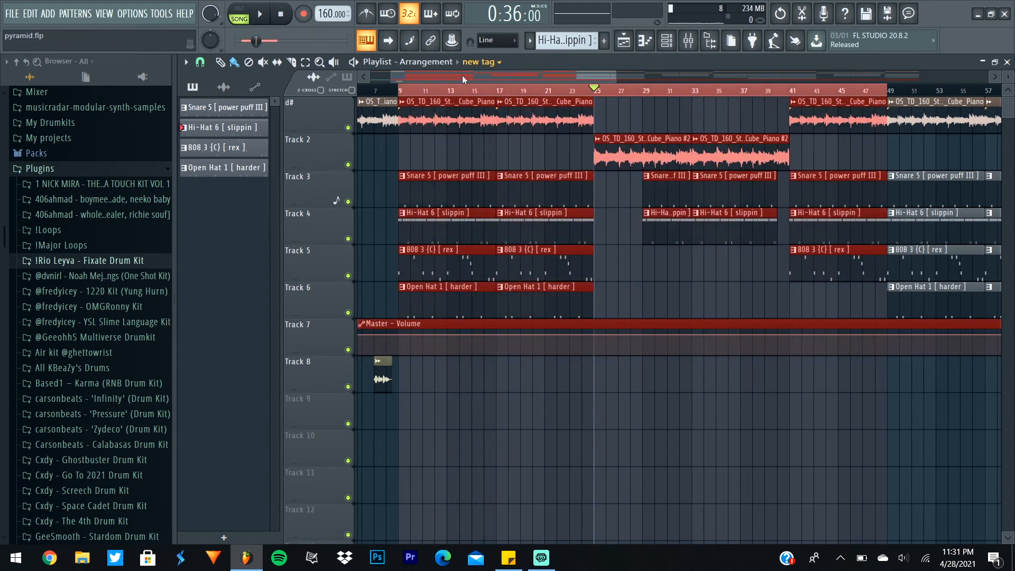
pyautogui.moveTo(443, 77); pyautogui.dragTo(710, 80)
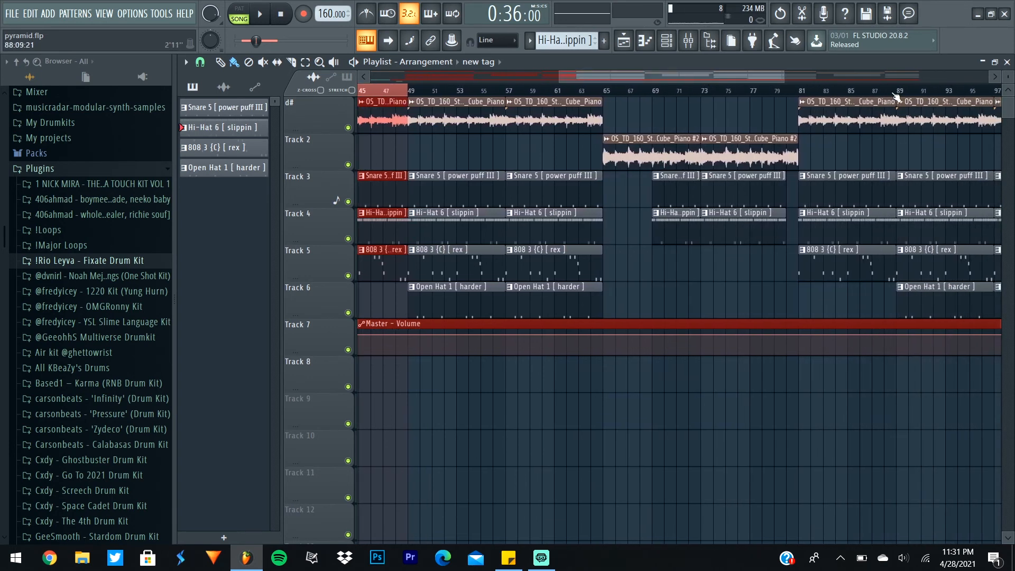
pyautogui.moveTo(898, 96)
pyautogui.mouseDown()
pyautogui.moveTo(847, 96)
pyautogui.moveTo(898, 98)
pyautogui.mouseUp()
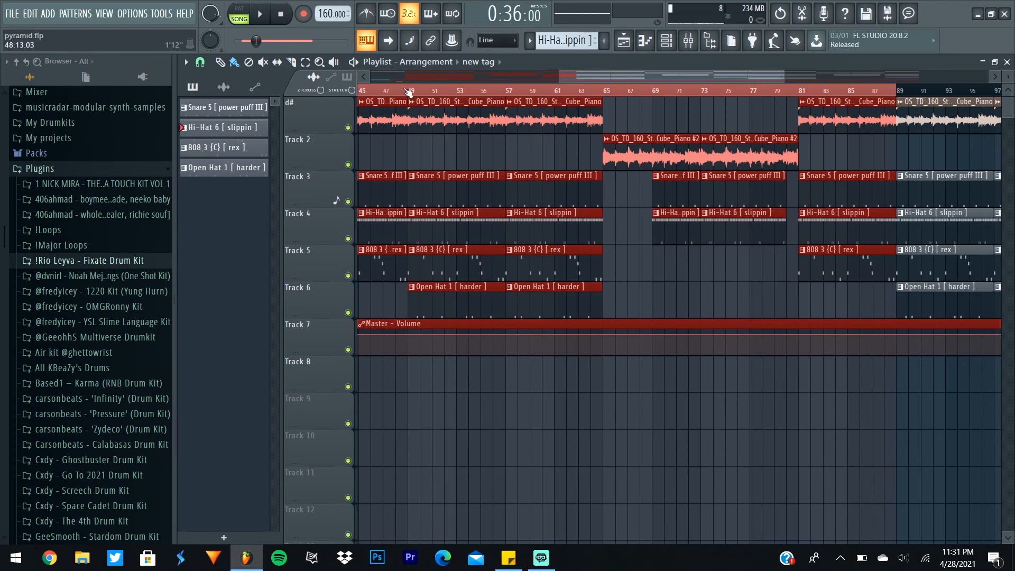
pyautogui.moveTo(409, 94); pyautogui.dragTo(409, 96)
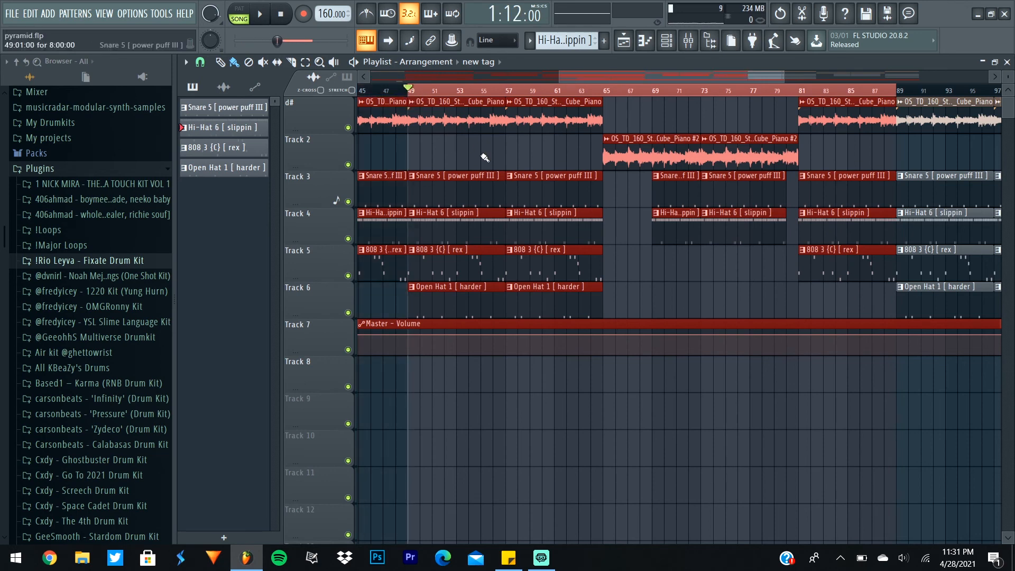
# Step: Select the final block of the song, bars 89 to 128, and duplicate it twice to extend the arrangement
pyautogui.doubleClick(655, 92)
pyautogui.moveTo(621, 79); pyautogui.dragTo(491, 132)
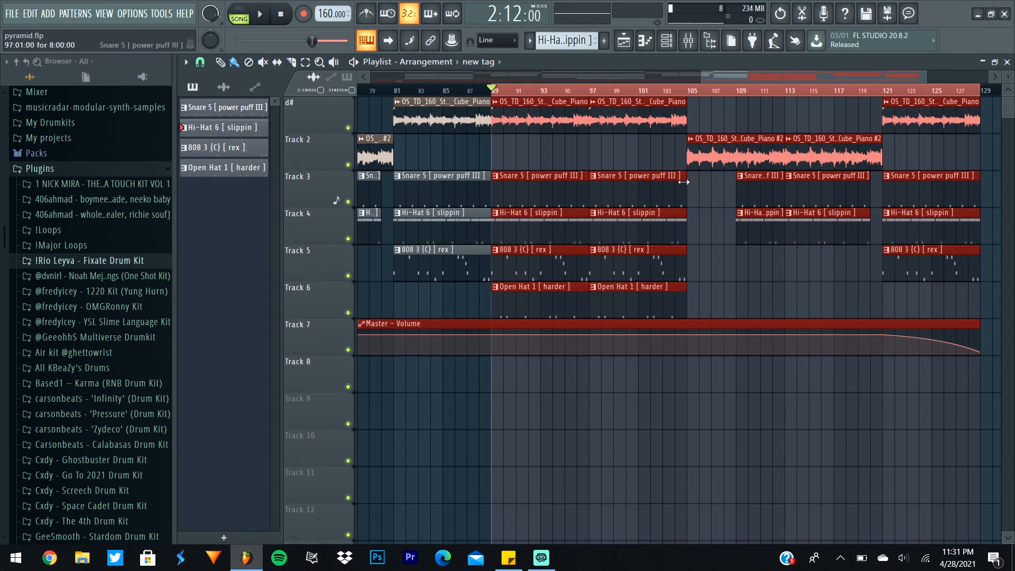
pyautogui.hotkey('ctrl', 'b')
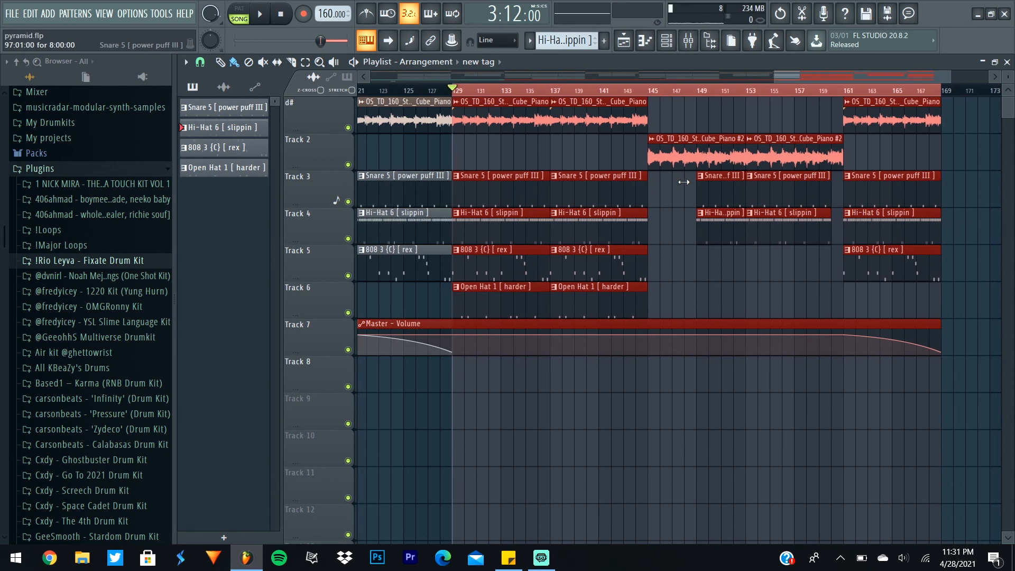
pyautogui.hotkey('ctrl', 'b')
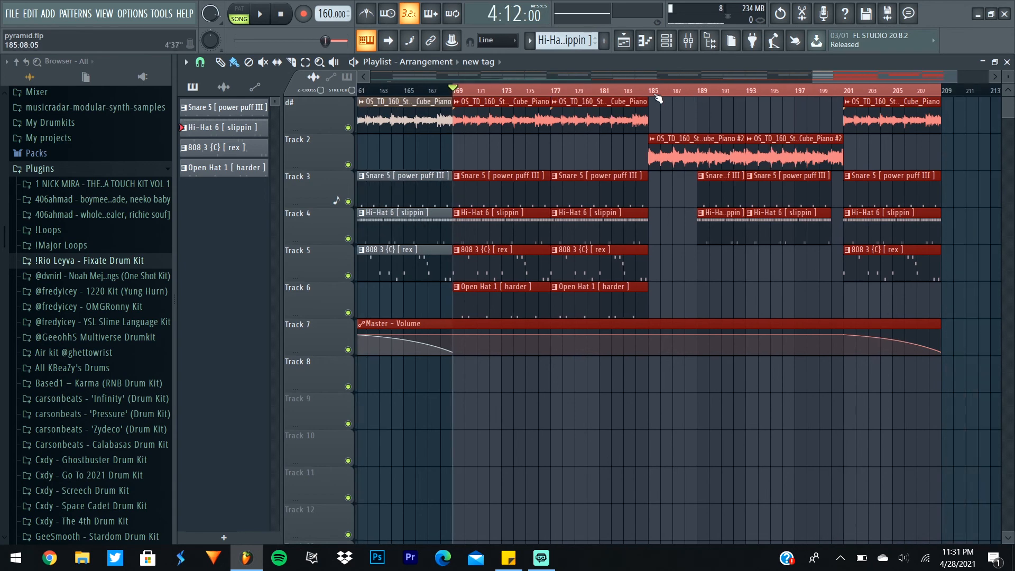
# Step: Clear the clip and time selections in the playlist, and view the whole extended arrangement
pyautogui.scroll(-2, 658, 98)
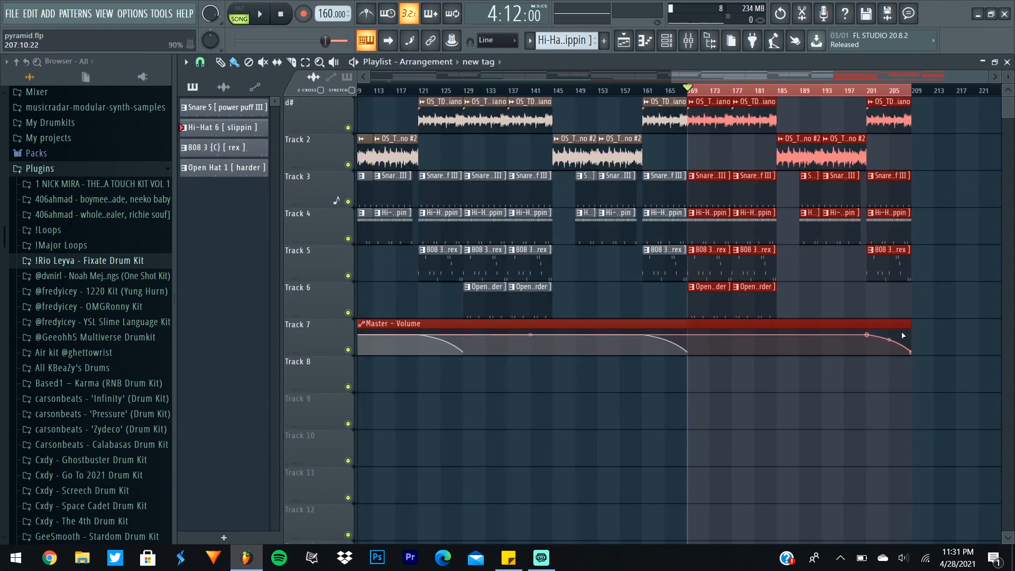
pyautogui.hotkey('ctrl', 'd')
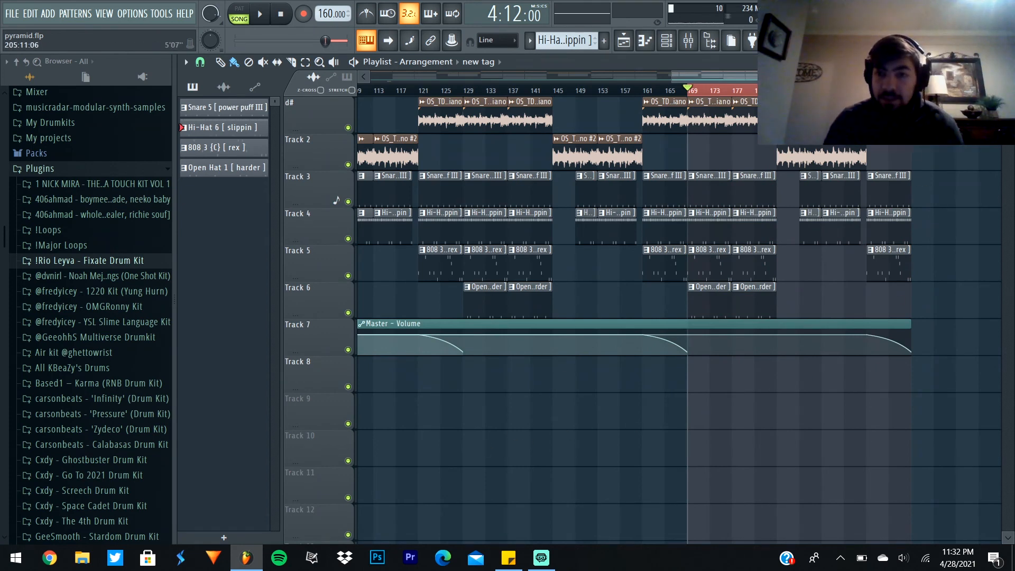
pyautogui.moveTo(911, 91); pyautogui.dragTo(690, 96)
pyautogui.scroll(-3, 747, 91)
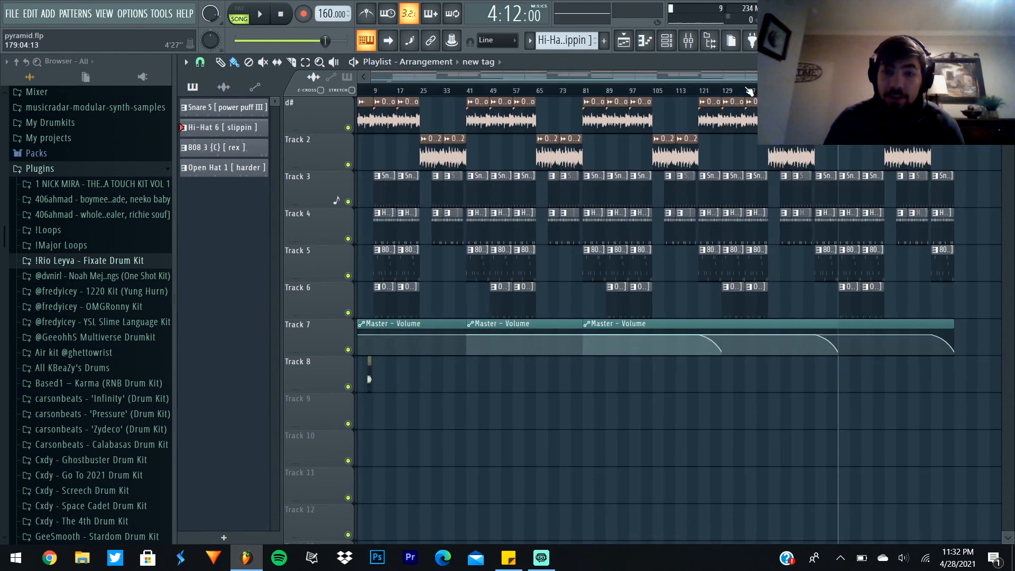